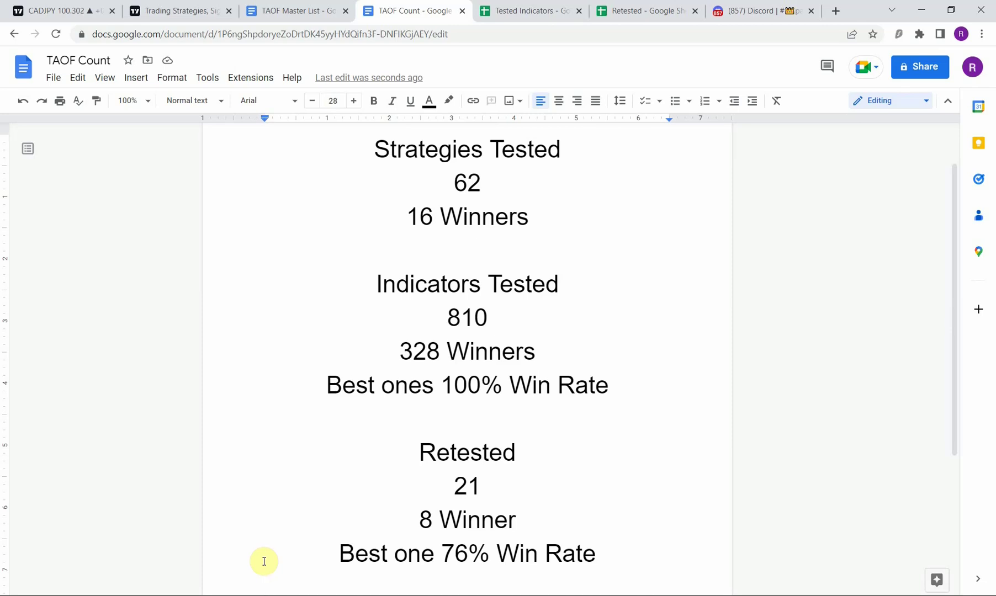
Step: Switch to the CADJPY daily chart in TradingView and examine the 1-2-3 patterns from October 2015 to mid-2016
{"action": "left_click", "coordinate": [25, 5]}
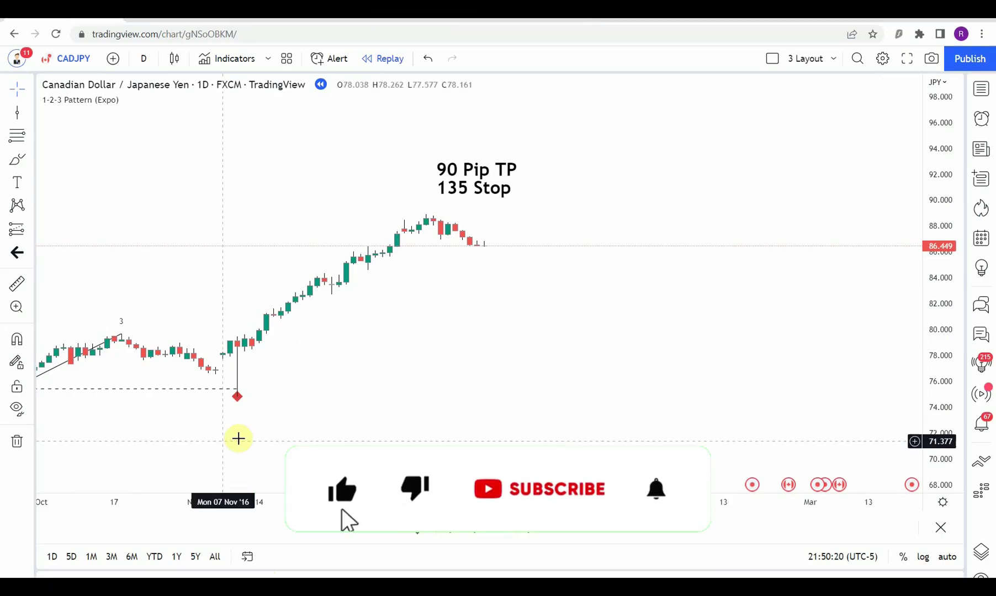
{"action": "left_click_drag", "start_coordinate": [225, 440], "coordinate": [757, 342]}
{"action": "scroll", "coordinate": [560, 372], "scroll_direction": "down", "scroll_amount": 9}
{"action": "left_click_drag", "start_coordinate": [413, 327], "coordinate": [726, 399]}
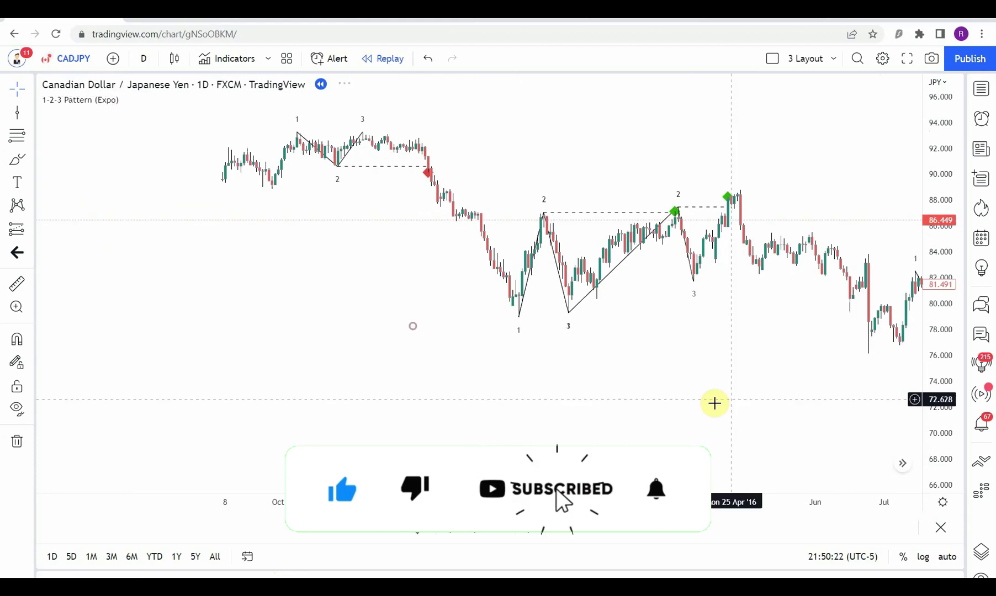
{"action": "scroll", "coordinate": [529, 367], "scroll_direction": "down", "scroll_amount": 2}
{"action": "left_click_drag", "start_coordinate": [425, 327], "coordinate": [647, 425]}
{"action": "scroll", "coordinate": [533, 407], "scroll_direction": "up", "scroll_amount": 5}
{"action": "left_click_drag", "start_coordinate": [553, 394], "coordinate": [393, 369]}
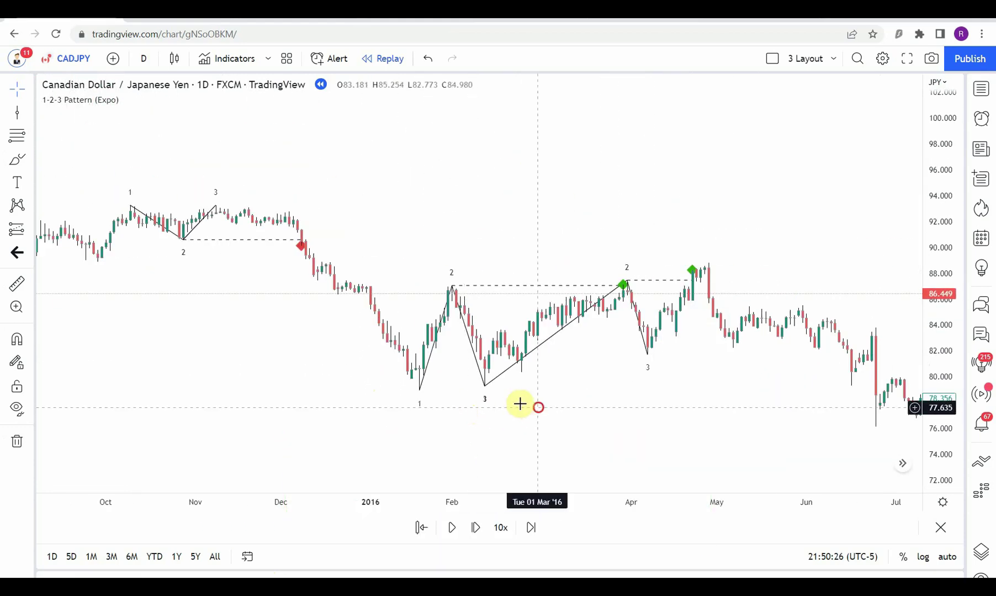
{"action": "left_click_drag", "start_coordinate": [519, 404], "coordinate": [492, 410]}
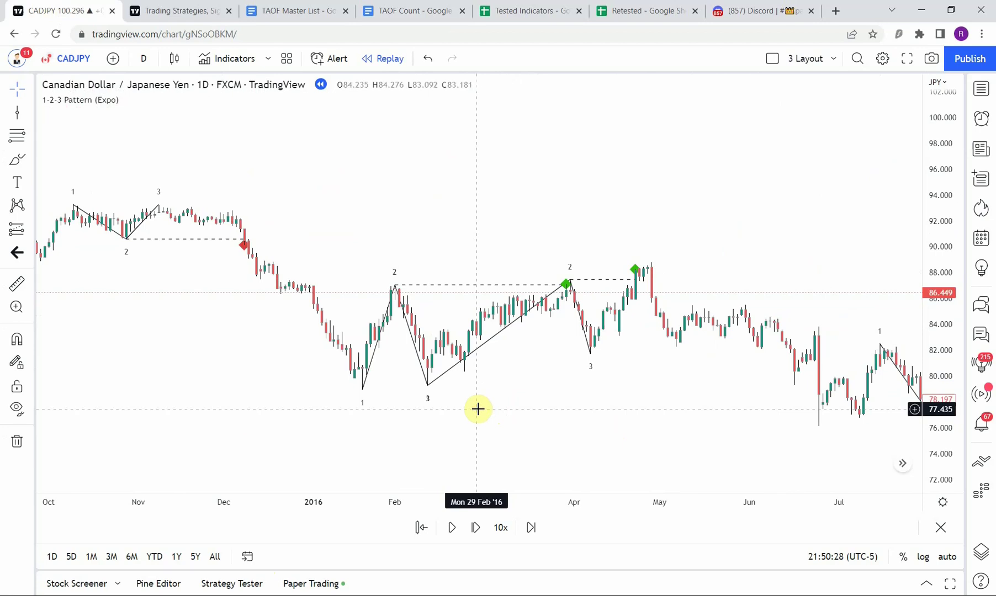
{"action": "left_click_drag", "start_coordinate": [478, 408], "coordinate": [662, 414]}
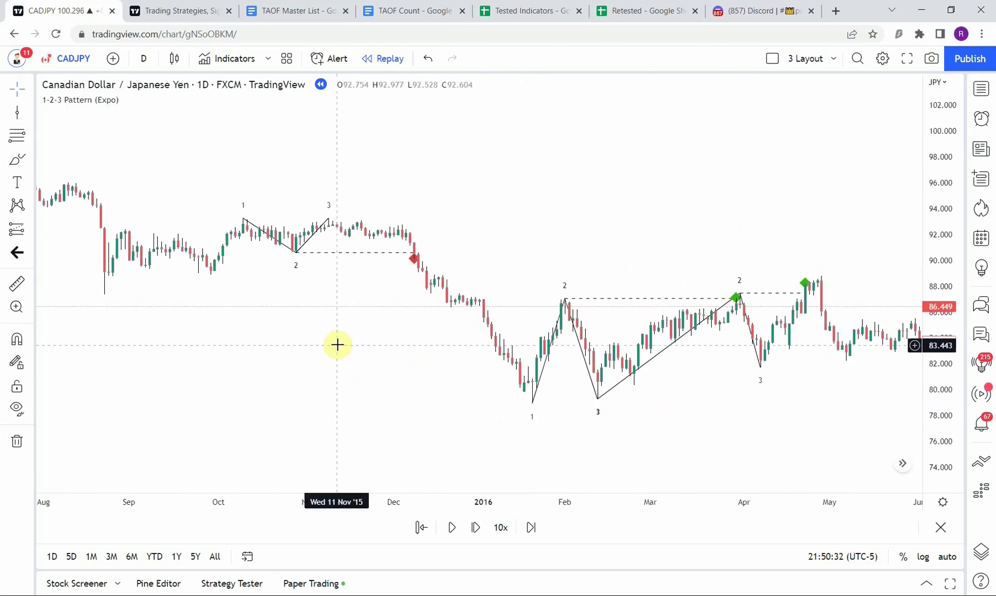
{"action": "scroll", "coordinate": [362, 360], "scroll_direction": "down", "scroll_amount": 4}
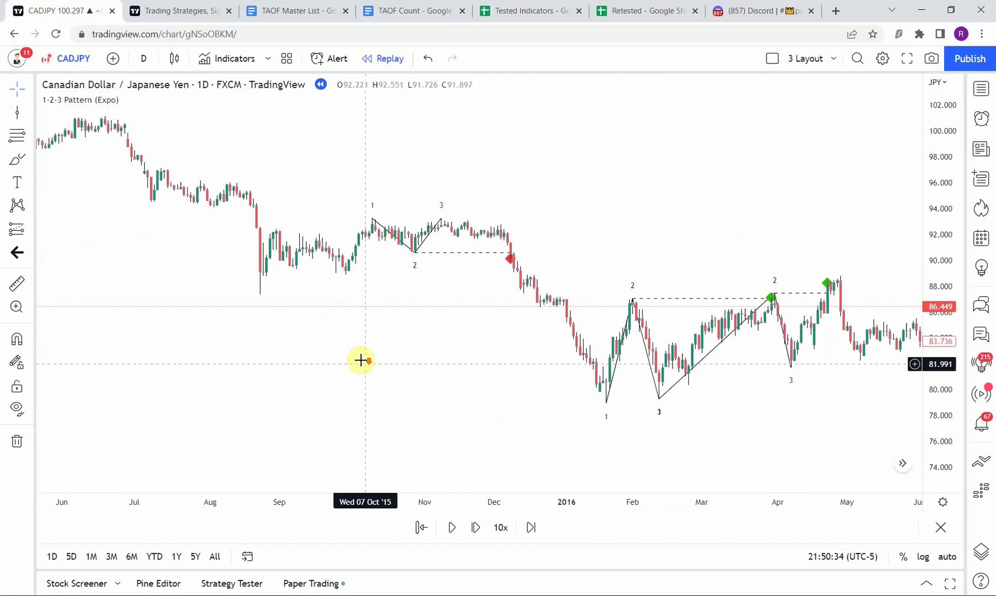
{"action": "left_click_drag", "start_coordinate": [320, 353], "coordinate": [552, 379]}
{"action": "scroll", "coordinate": [535, 395], "scroll_direction": "up", "scroll_amount": 5}
{"action": "scroll", "coordinate": [535, 394], "scroll_direction": "right", "scroll_amount": 10}
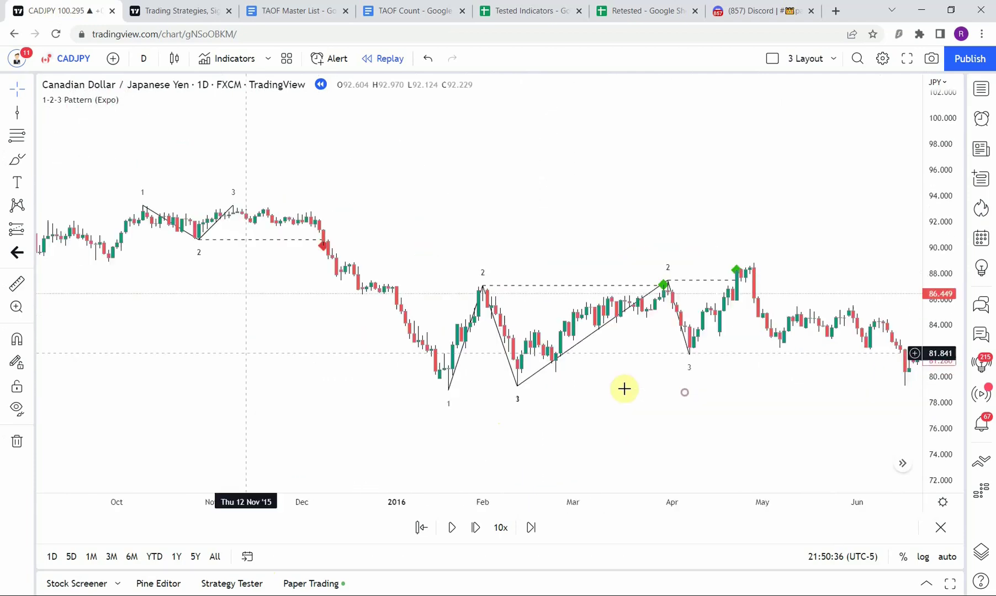
{"action": "scroll", "coordinate": [463, 438], "scroll_direction": "left", "scroll_amount": 5}
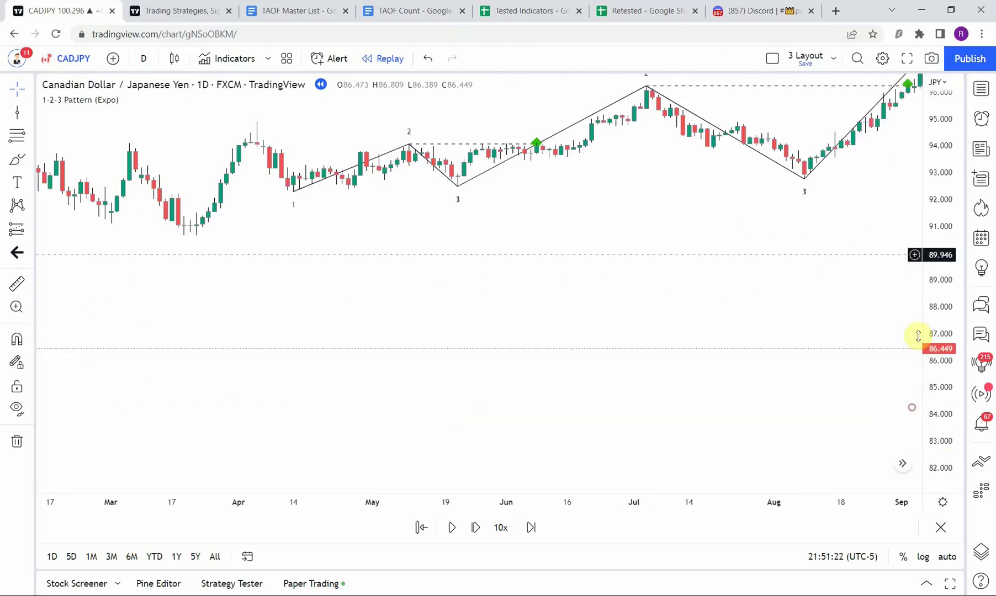
Step: Examine the bullish 1-2-3 patterns and their green breakout signals between April and September 2014
{"action": "left_click_drag", "start_coordinate": [916, 333], "coordinate": [939, 246]}
{"action": "scroll", "coordinate": [738, 258], "scroll_direction": "down", "scroll_amount": 1}
{"action": "left_click_drag", "start_coordinate": [685, 289], "coordinate": [718, 356]}
{"action": "scroll", "coordinate": [657, 363], "scroll_direction": "up", "scroll_amount": 1}
{"action": "left_click_drag", "start_coordinate": [652, 362], "coordinate": [656, 370]}
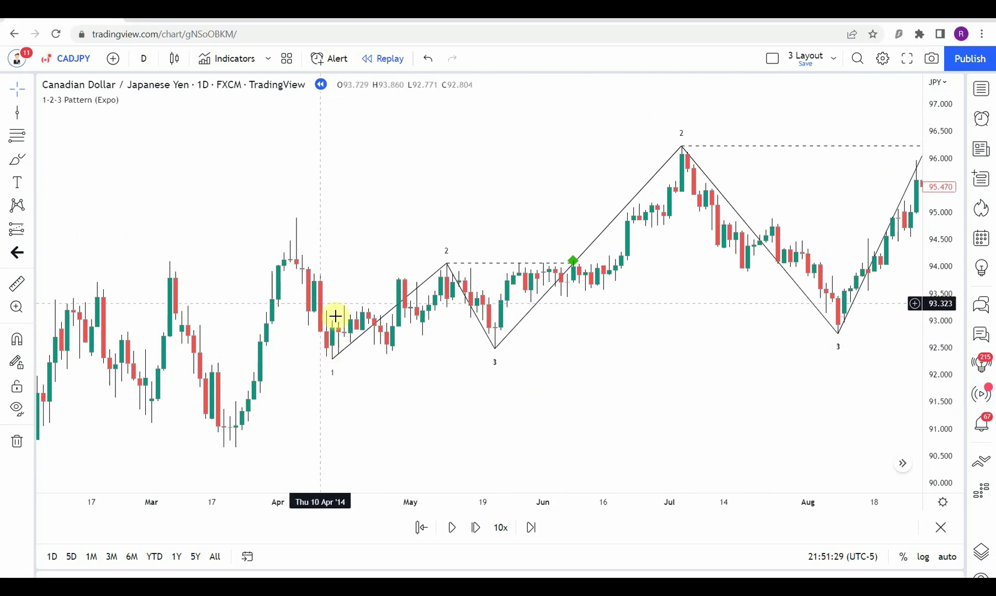
{"action": "left_click_drag", "start_coordinate": [344, 374], "coordinate": [355, 379]}
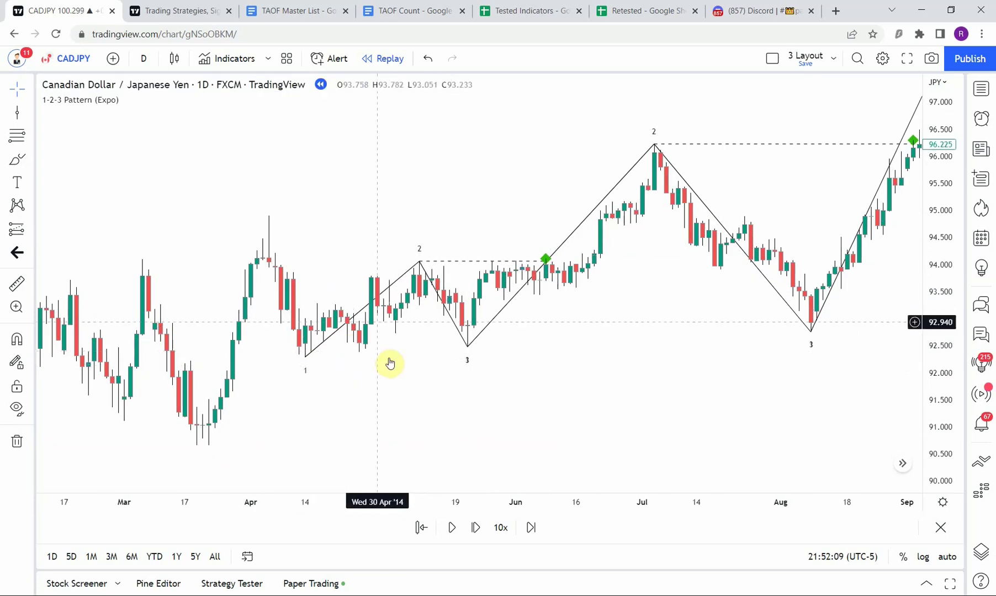
{"action": "mouse_move", "coordinate": [407, 360]}
{"action": "left_mouse_down"}
{"action": "mouse_move", "coordinate": [438, 376]}
{"action": "mouse_move", "coordinate": [440, 396]}
{"action": "mouse_move", "coordinate": [414, 374]}
{"action": "left_mouse_up"}
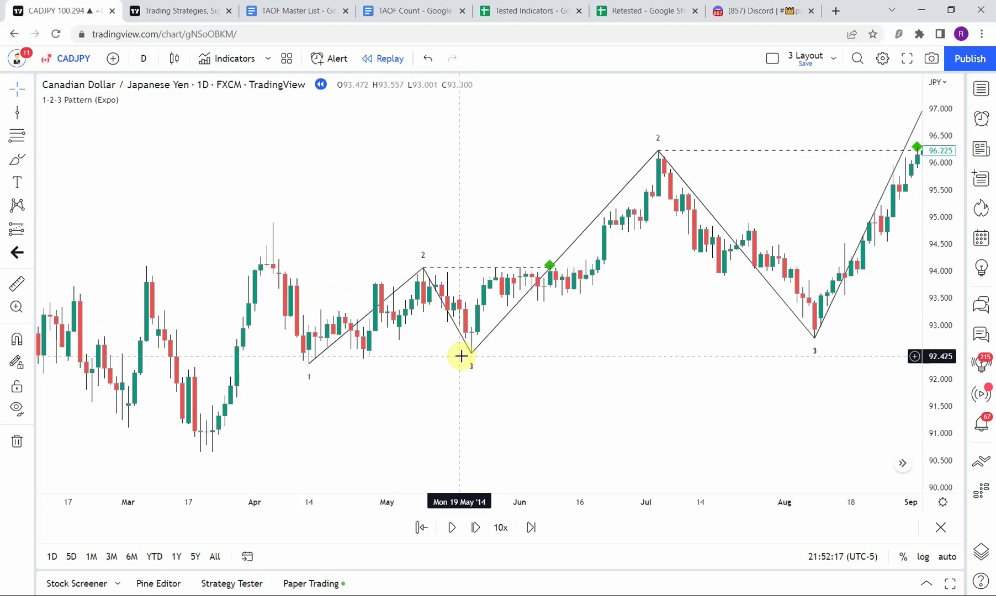
{"action": "mouse_move", "coordinate": [398, 382]}
{"action": "left_mouse_down"}
{"action": "mouse_move", "coordinate": [410, 401]}
{"action": "mouse_move", "coordinate": [395, 402]}
{"action": "left_mouse_up"}
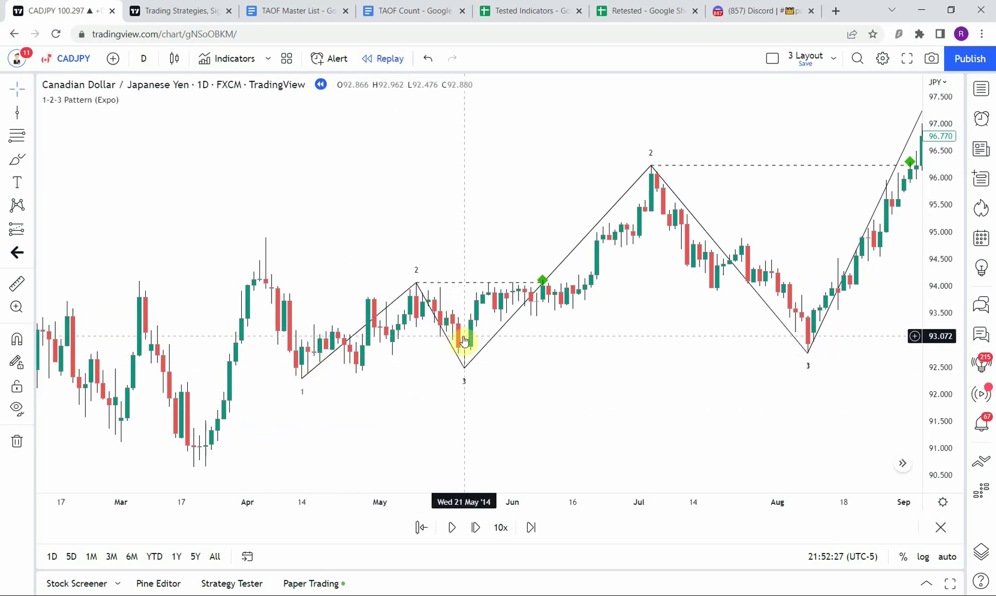
{"action": "left_click_drag", "start_coordinate": [533, 385], "coordinate": [502, 384]}
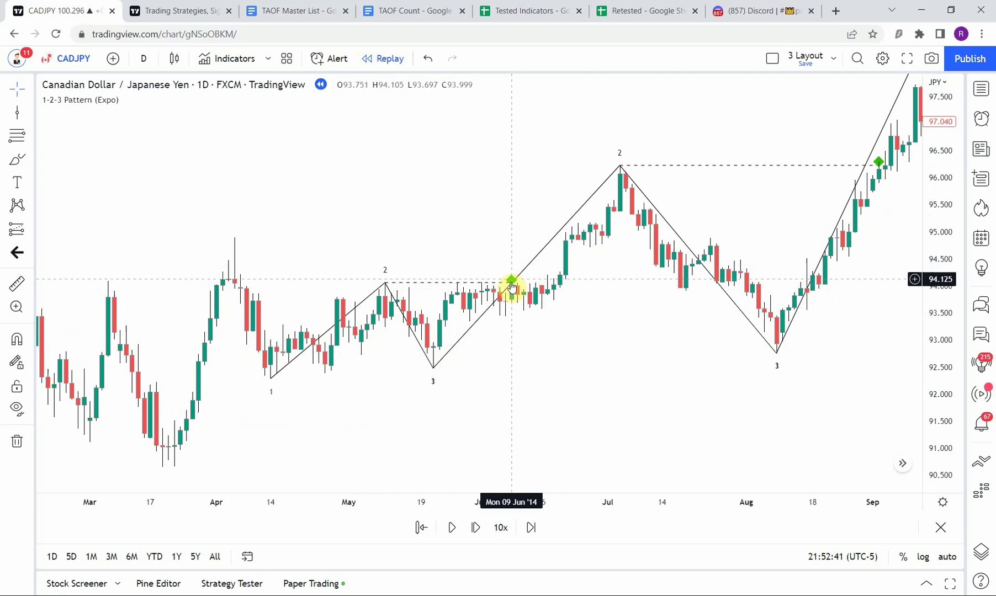
{"action": "left_click_drag", "start_coordinate": [526, 331], "coordinate": [507, 337]}
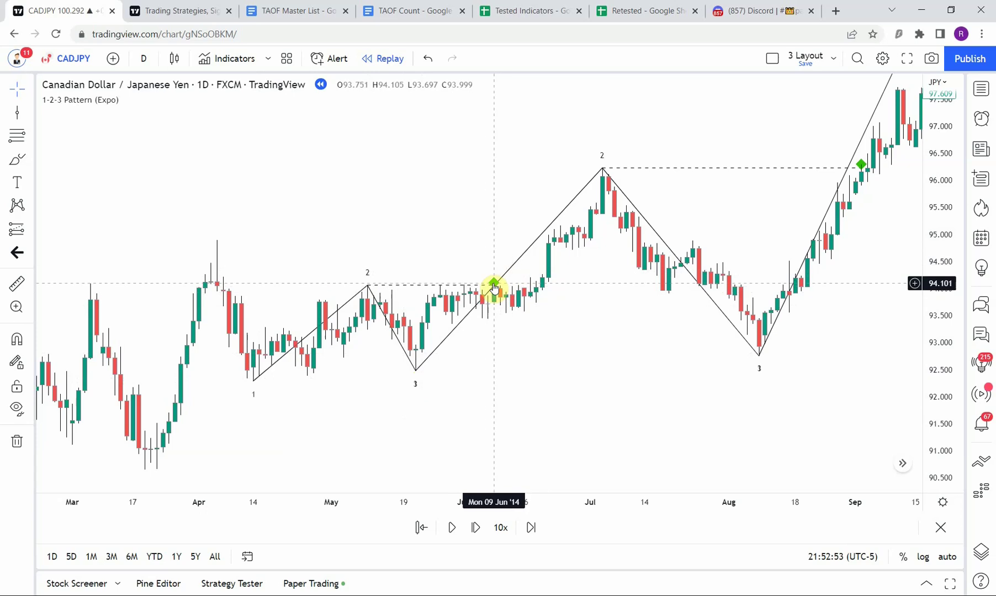
{"action": "left_click_drag", "start_coordinate": [606, 344], "coordinate": [320, 388]}
{"action": "left_click_drag", "start_coordinate": [540, 312], "coordinate": [596, 351]}
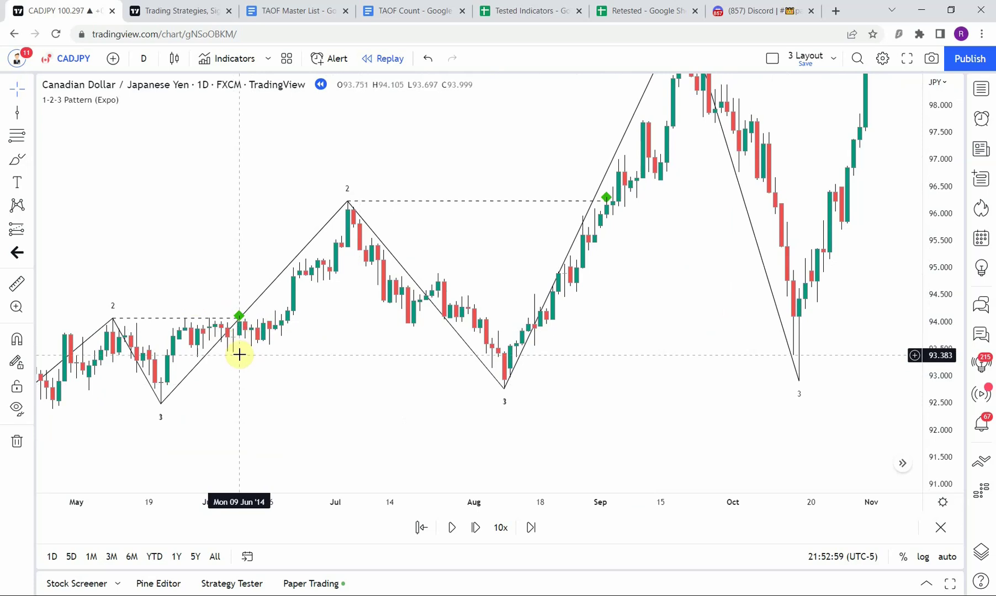
{"action": "left_click_drag", "start_coordinate": [598, 310], "coordinate": [41, 163]}
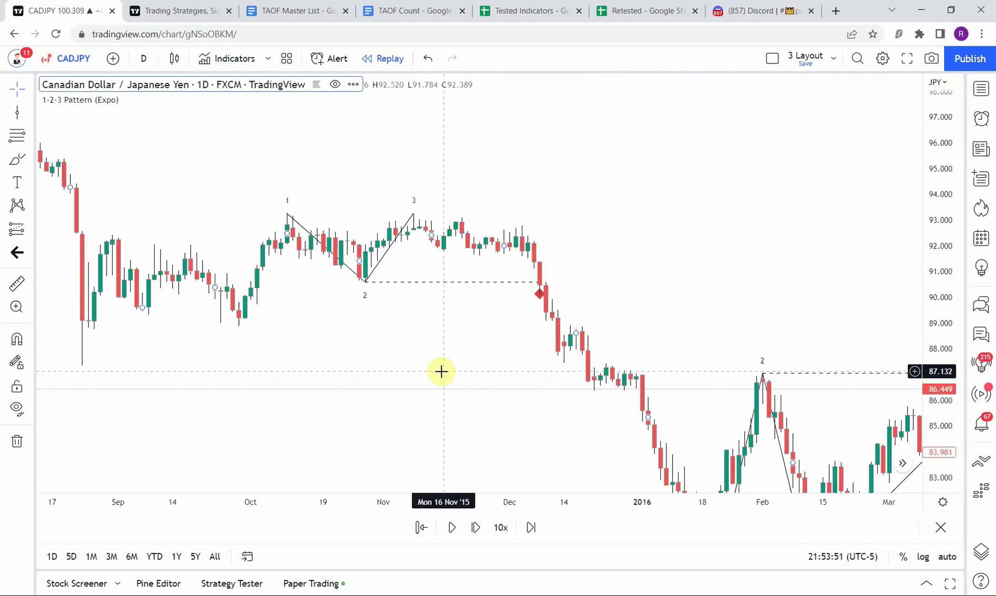
Step: Examine the bearish 1-2-3 pattern from October to December 2015, including points 1, 2 and 3 and the red breakdown signal
{"action": "scroll", "coordinate": [478, 365], "scroll_direction": "left", "scroll_amount": 3}
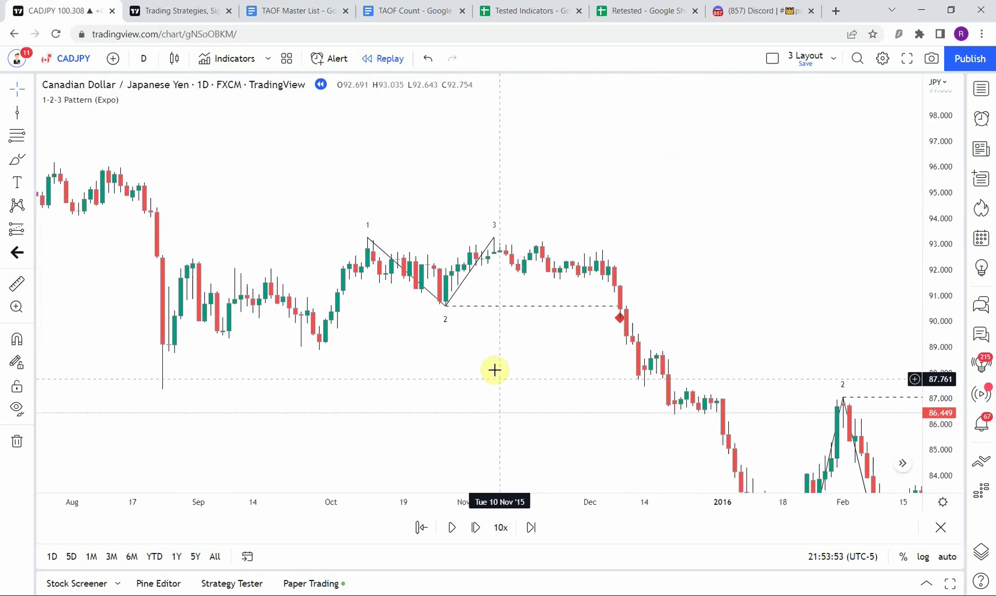
{"action": "left_click_drag", "start_coordinate": [494, 370], "coordinate": [492, 389]}
{"action": "left_click_drag", "start_coordinate": [937, 331], "coordinate": [934, 306]}
{"action": "scroll", "coordinate": [497, 364], "scroll_direction": "up", "scroll_amount": 2}
{"action": "left_click_drag", "start_coordinate": [417, 367], "coordinate": [480, 368]}
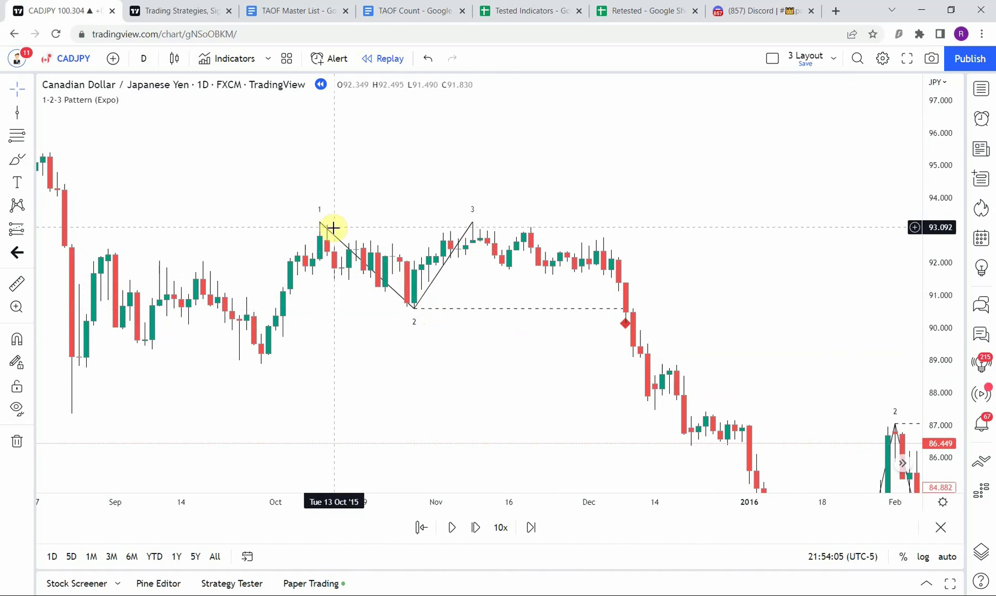
{"action": "left_click_drag", "start_coordinate": [359, 318], "coordinate": [352, 308]}
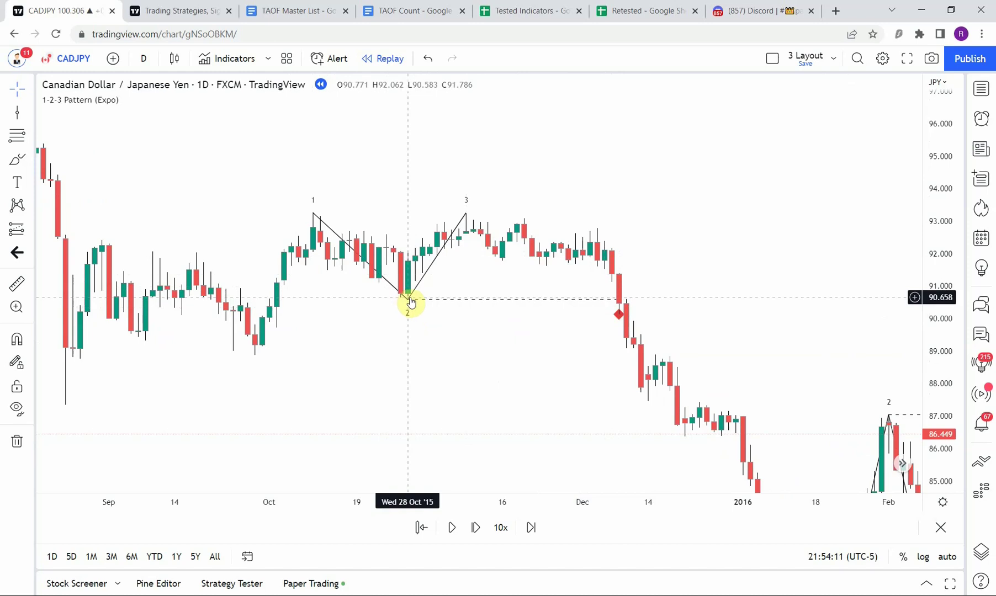
{"action": "left_click_drag", "start_coordinate": [410, 301], "coordinate": [364, 298]}
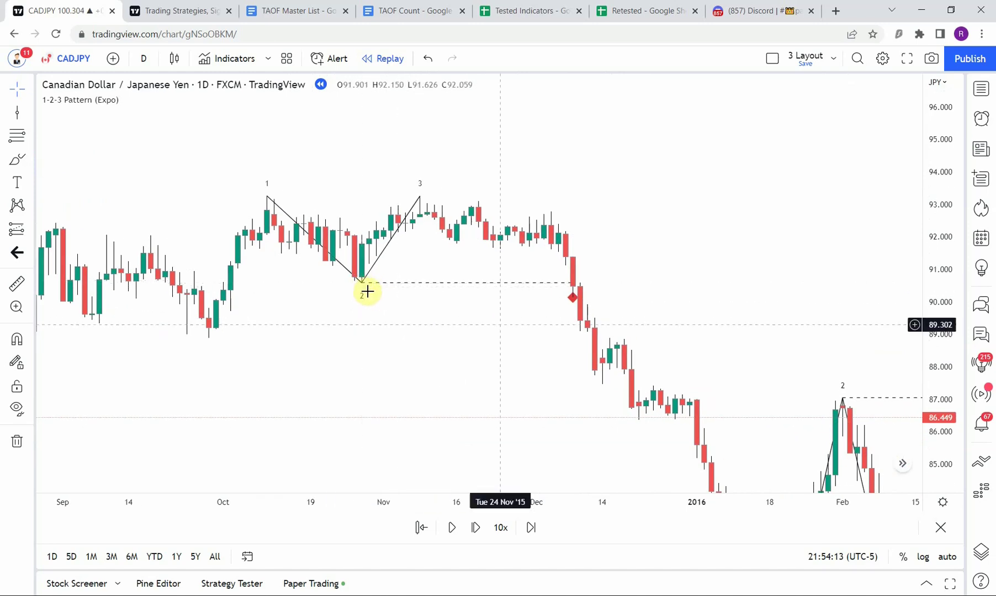
Step: Look through the 1-2-3 patterns and breakout signals across 2016, up to the last replay bar
{"action": "left_click_drag", "start_coordinate": [618, 415], "coordinate": [422, 312]}
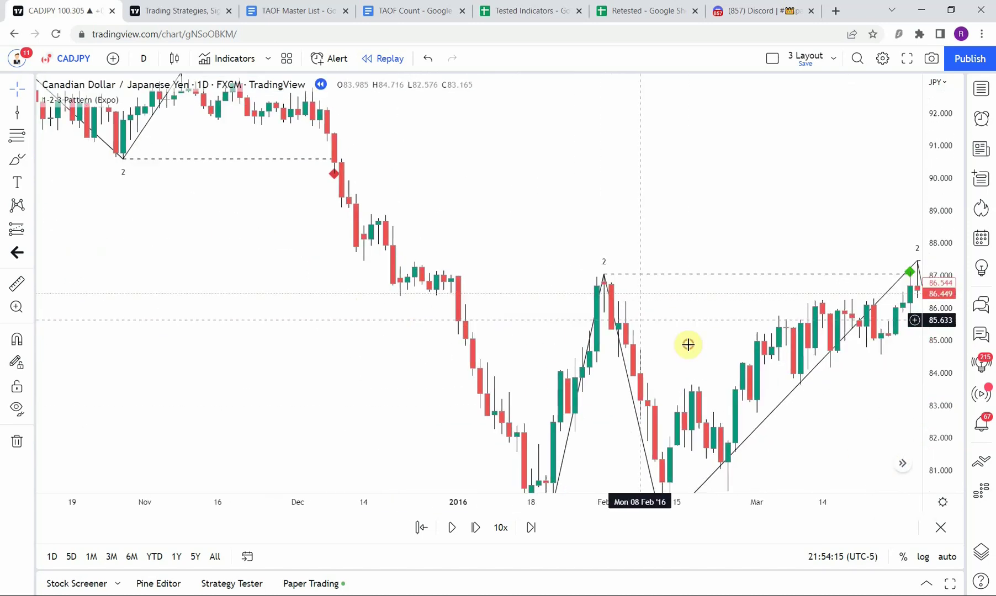
{"action": "left_click_drag", "start_coordinate": [687, 344], "coordinate": [463, 278]}
{"action": "left_click_drag", "start_coordinate": [662, 290], "coordinate": [289, 344]}
{"action": "left_click_drag", "start_coordinate": [772, 335], "coordinate": [245, 196]}
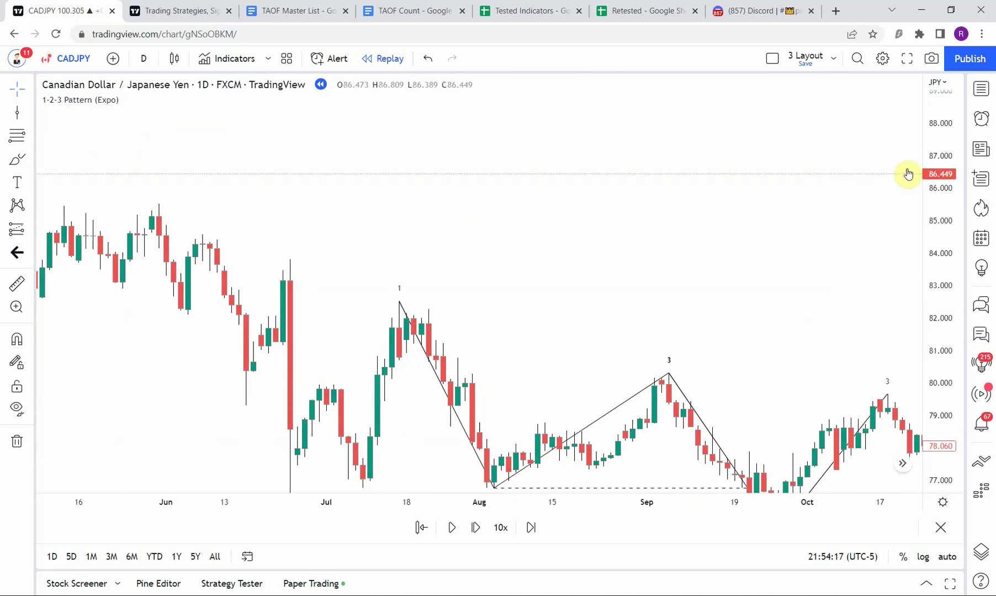
{"action": "left_click_drag", "start_coordinate": [935, 178], "coordinate": [933, 386]}
{"action": "scroll", "coordinate": [870, 331], "scroll_direction": "down", "scroll_amount": 10}
{"action": "left_click_drag", "start_coordinate": [837, 275], "coordinate": [257, 271]}
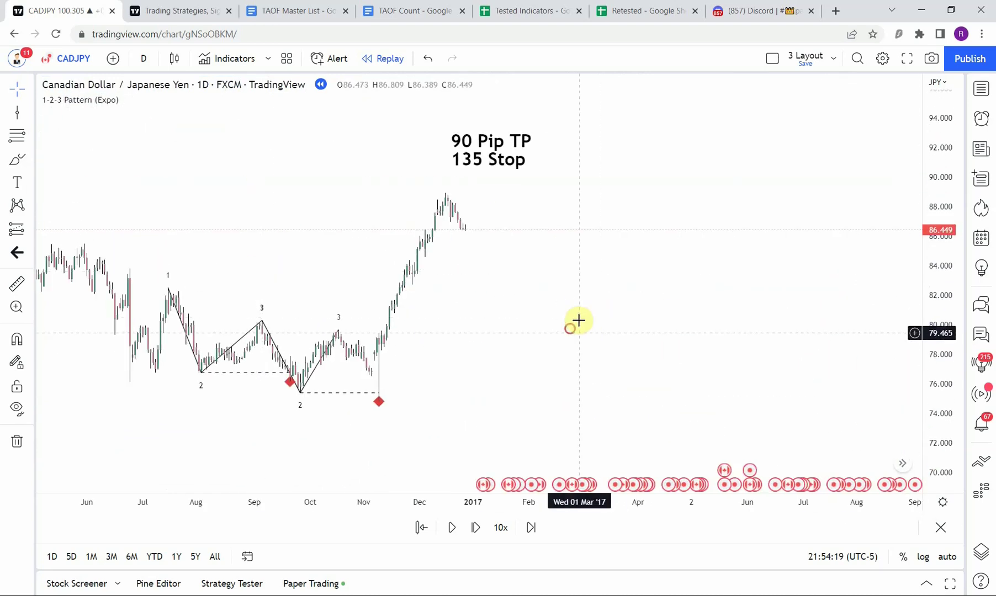
{"action": "left_click_drag", "start_coordinate": [569, 329], "coordinate": [960, 365]}
{"action": "scroll", "coordinate": [544, 360], "scroll_direction": "up", "scroll_amount": 10}
{"action": "left_click_drag", "start_coordinate": [789, 398], "coordinate": [591, 365]}
{"action": "scroll", "coordinate": [579, 360], "scroll_direction": "down", "scroll_amount": 3}
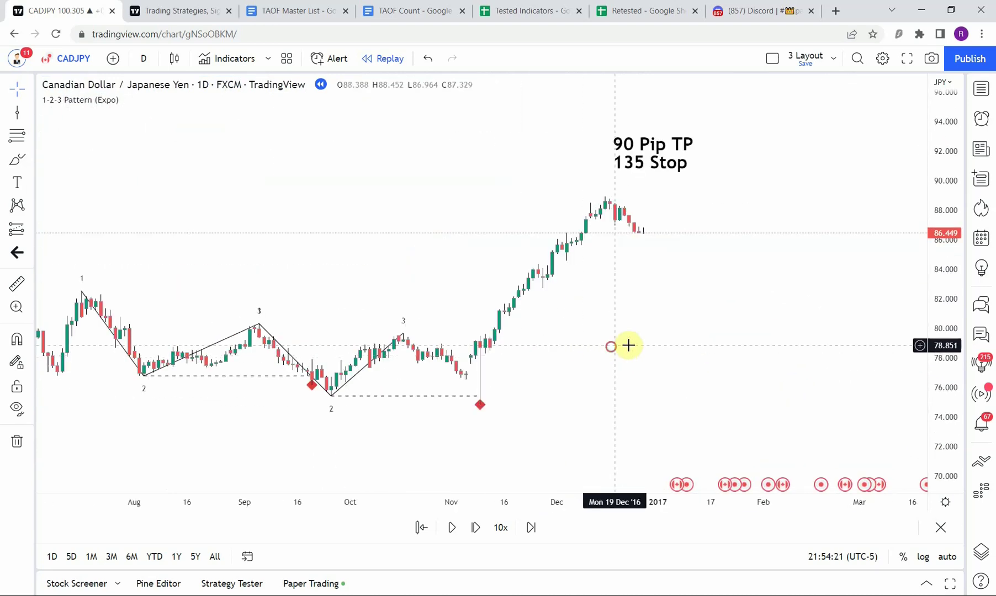
{"action": "scroll", "coordinate": [608, 356], "scroll_direction": "left", "scroll_amount": 5}
{"action": "scroll", "coordinate": [359, 387], "scroll_direction": "left", "scroll_amount": 2}
{"action": "scroll", "coordinate": [447, 383], "scroll_direction": "left", "scroll_amount": 6}
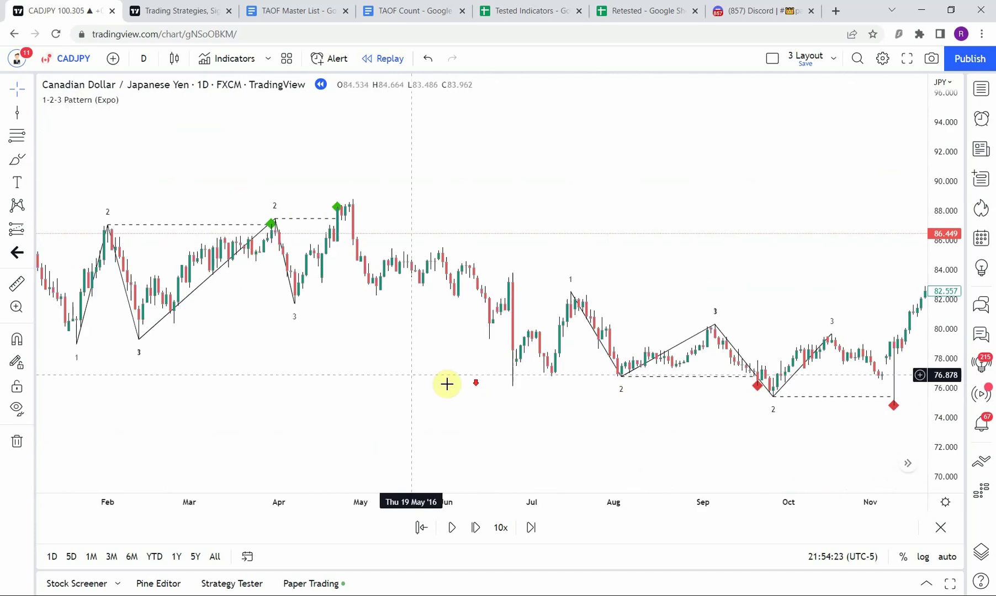
{"action": "left_click_drag", "start_coordinate": [511, 429], "coordinate": [413, 417]}
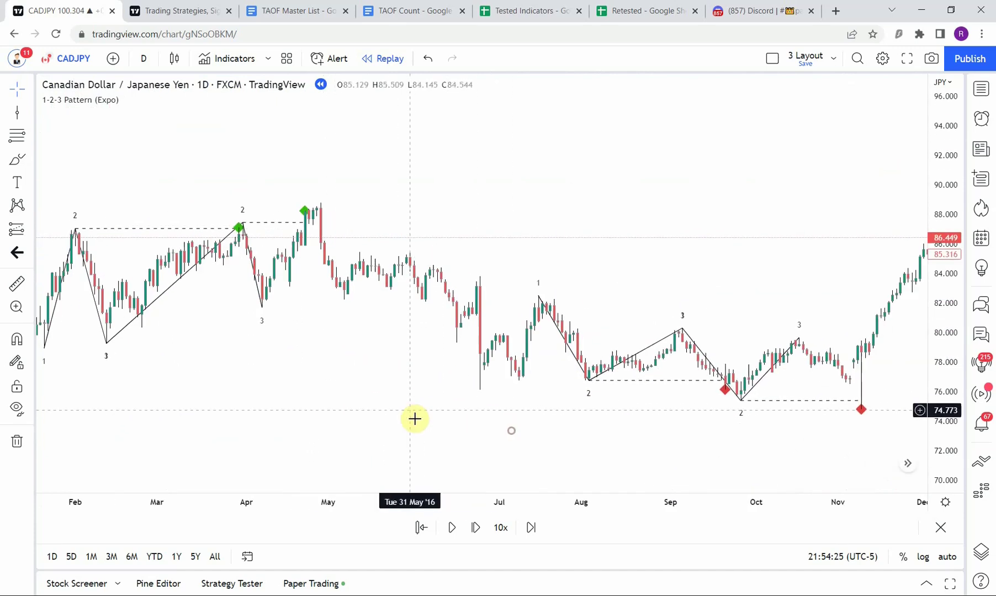
{"action": "left_click_drag", "start_coordinate": [488, 416], "coordinate": [122, 347]}
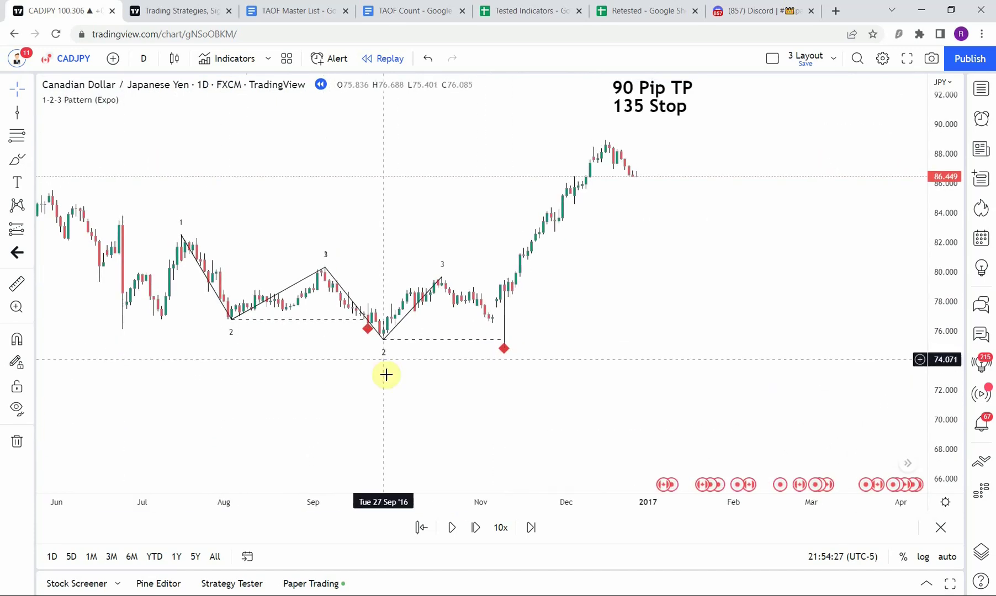
Step: Play the bar replay from the end of 2016 and pause it in mid-March 2017, past the new bearish 1-2-3 signal
{"action": "scroll", "coordinate": [381, 353], "scroll_direction": "up", "scroll_amount": 4}
{"action": "left_click_drag", "start_coordinate": [458, 340], "coordinate": [503, 401]}
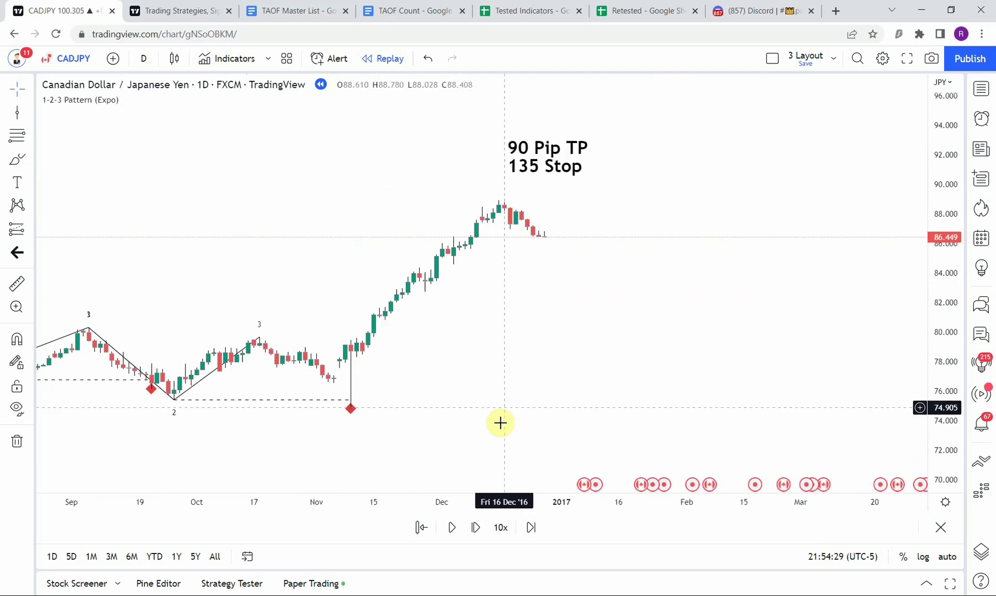
{"action": "left_click_drag", "start_coordinate": [512, 341], "coordinate": [583, 367]}
{"action": "scroll", "coordinate": [503, 382], "scroll_direction": "up", "scroll_amount": 3}
{"action": "left_click_drag", "start_coordinate": [520, 374], "coordinate": [564, 378]}
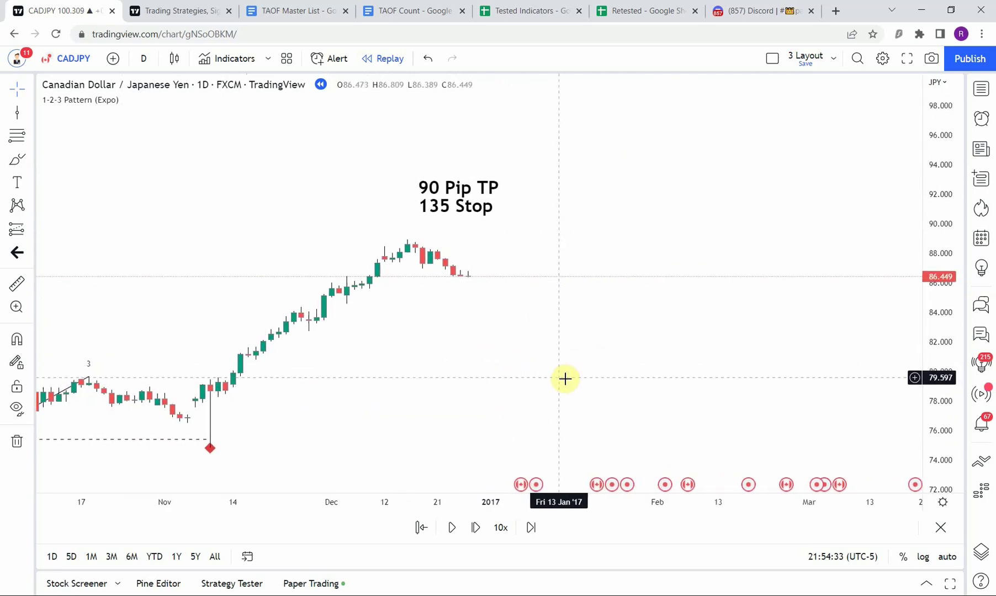
{"action": "scroll", "coordinate": [563, 376], "scroll_direction": "right", "scroll_amount": 3}
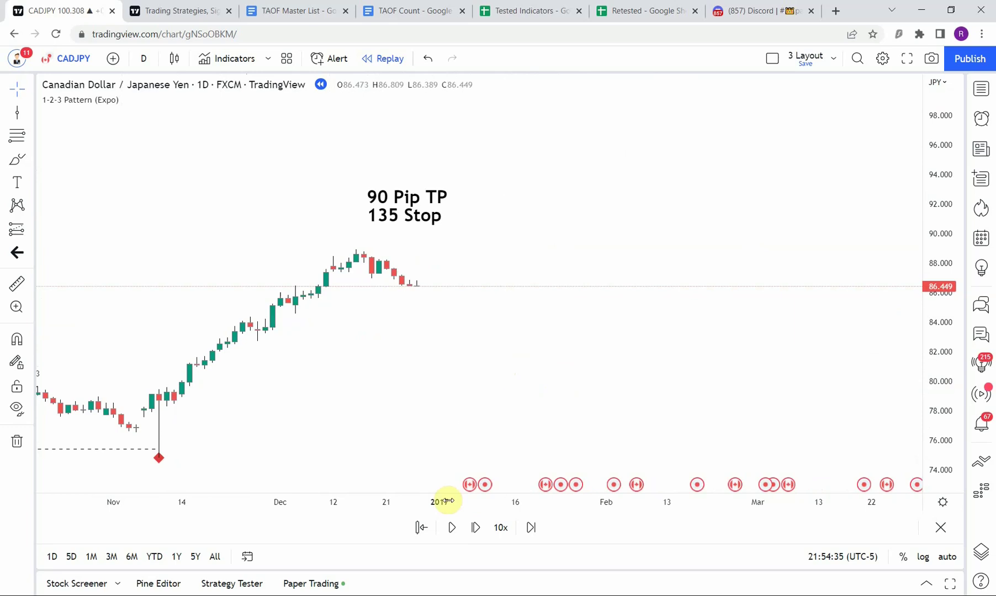
{"action": "left_click", "coordinate": [453, 527]}
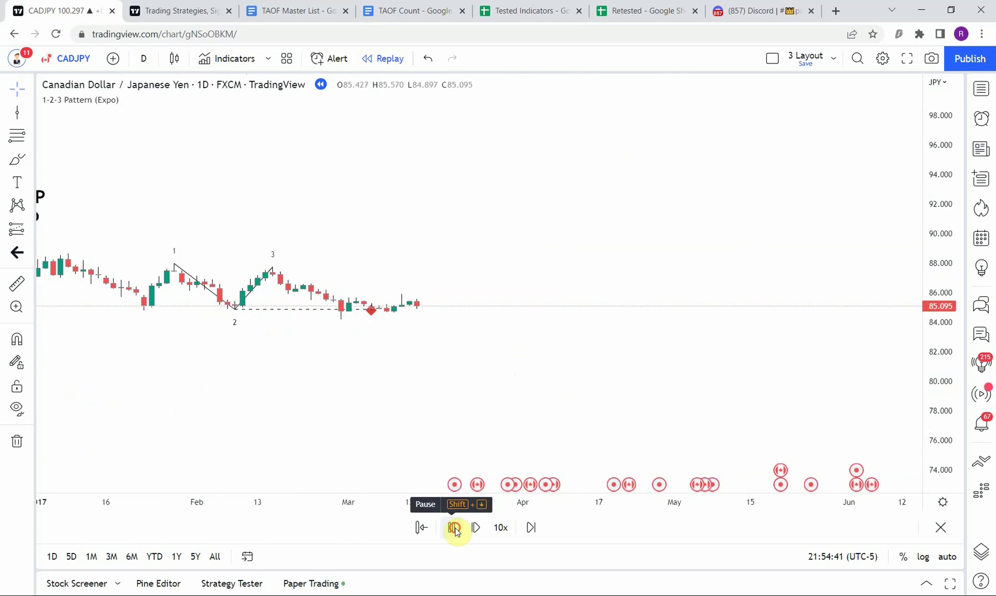
{"action": "left_click", "coordinate": [453, 528]}
{"action": "left_click_drag", "start_coordinate": [358, 412], "coordinate": [405, 424]}
{"action": "left_click_drag", "start_coordinate": [944, 394], "coordinate": [960, 258]}
{"action": "left_click_drag", "start_coordinate": [644, 346], "coordinate": [649, 349]}
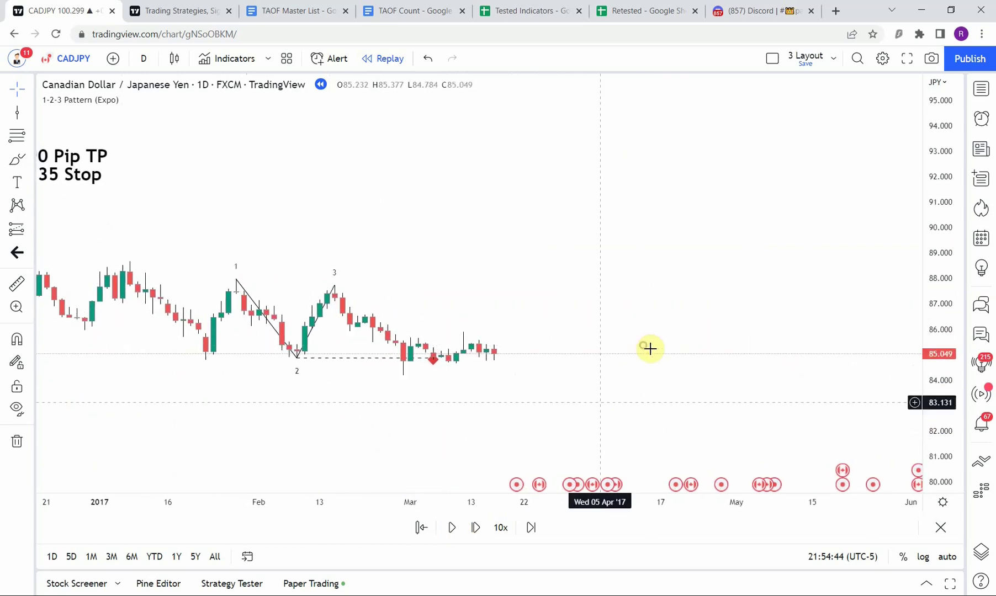
Step: Move the replay start back to late February 2017, before the bearish pattern's red signal
{"action": "left_click", "coordinate": [418, 529]}
{"action": "left_click", "coordinate": [380, 393]}
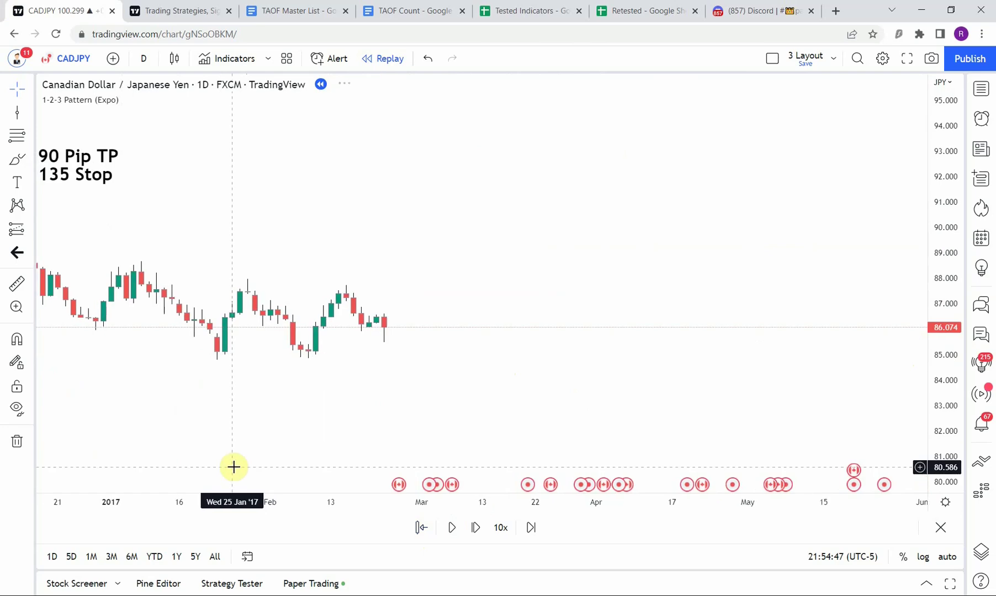
{"action": "left_click_drag", "start_coordinate": [233, 467], "coordinate": [450, 384]}
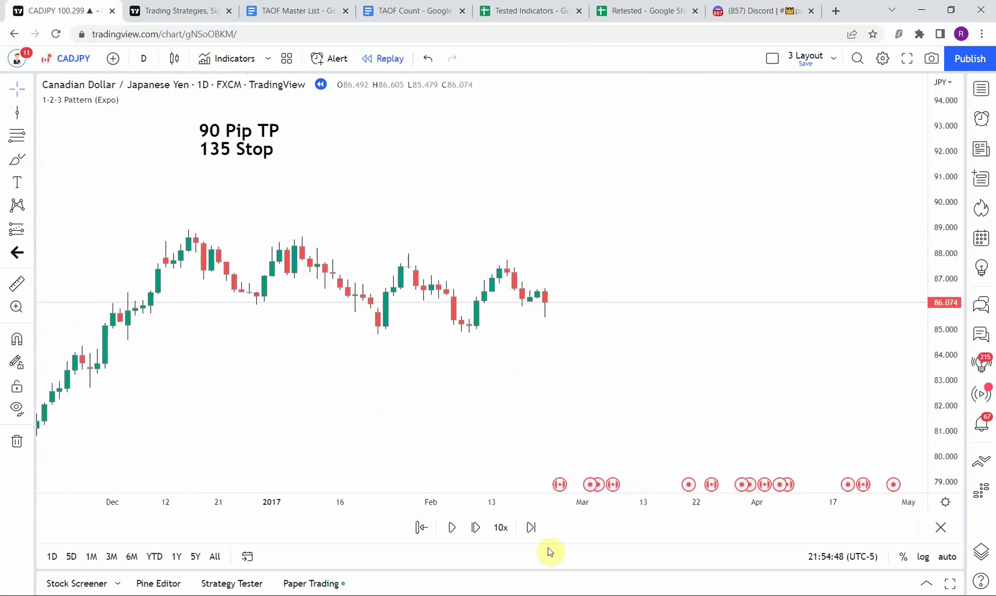
Step: Advance the bar replay bar by bar from late February to 7 March 2017, one bar past the bearish pattern's red signal
{"action": "left_click", "coordinate": [476, 529]}
{"action": "left_click", "coordinate": [476, 529]}
{"action": "left_click", "coordinate": [476, 529]}
{"action": "left_click", "coordinate": [476, 529]}
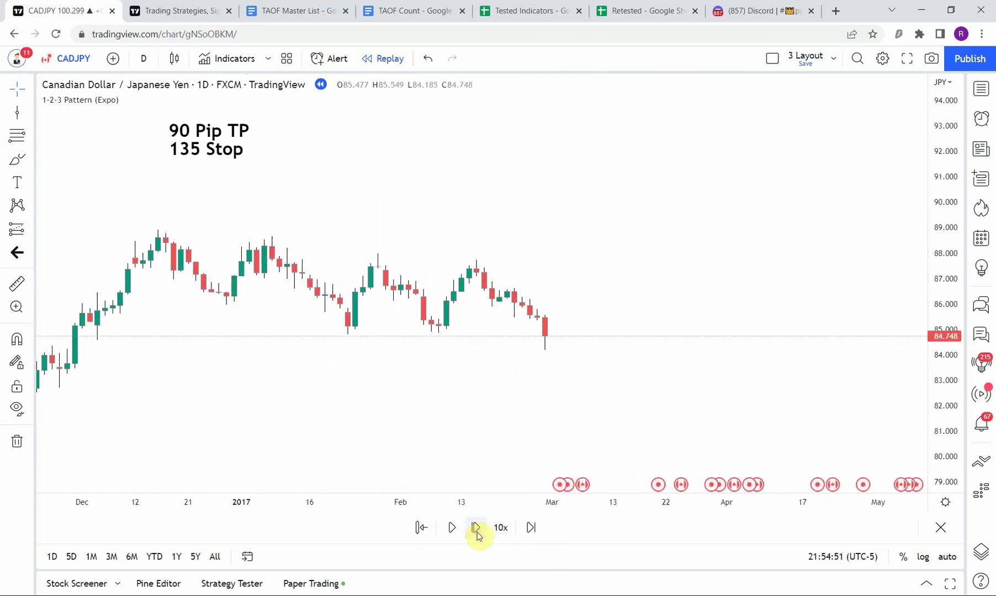
{"action": "left_click", "coordinate": [476, 529]}
{"action": "left_click", "coordinate": [476, 529]}
{"action": "left_click", "coordinate": [476, 529]}
{"action": "left_click", "coordinate": [476, 529]}
{"action": "left_click", "coordinate": [476, 529]}
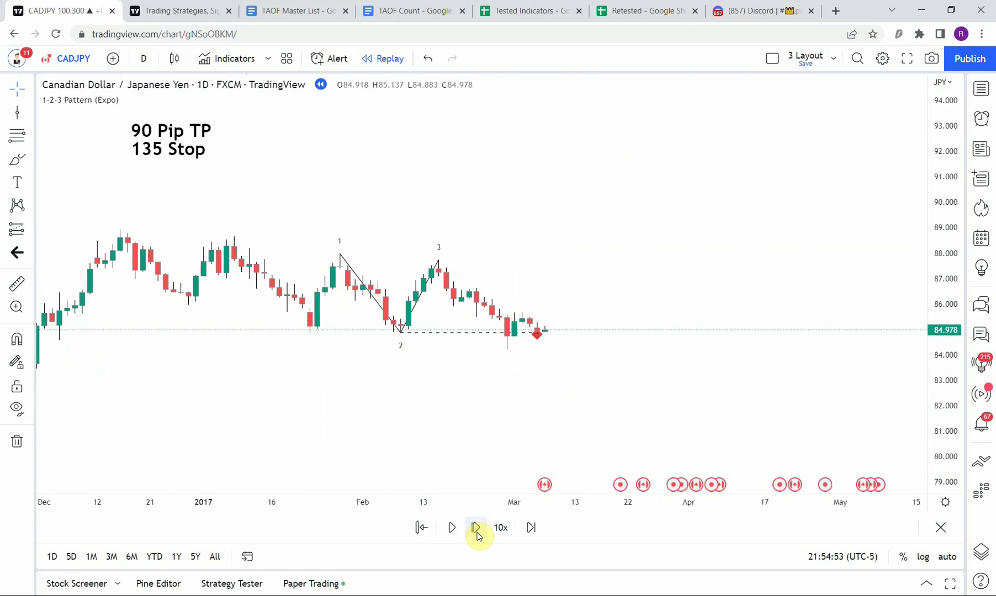
Step: Mark the sell signal with a red vertical line on the 6 March 2017 bar
{"action": "left_click_drag", "start_coordinate": [504, 389], "coordinate": [418, 383]}
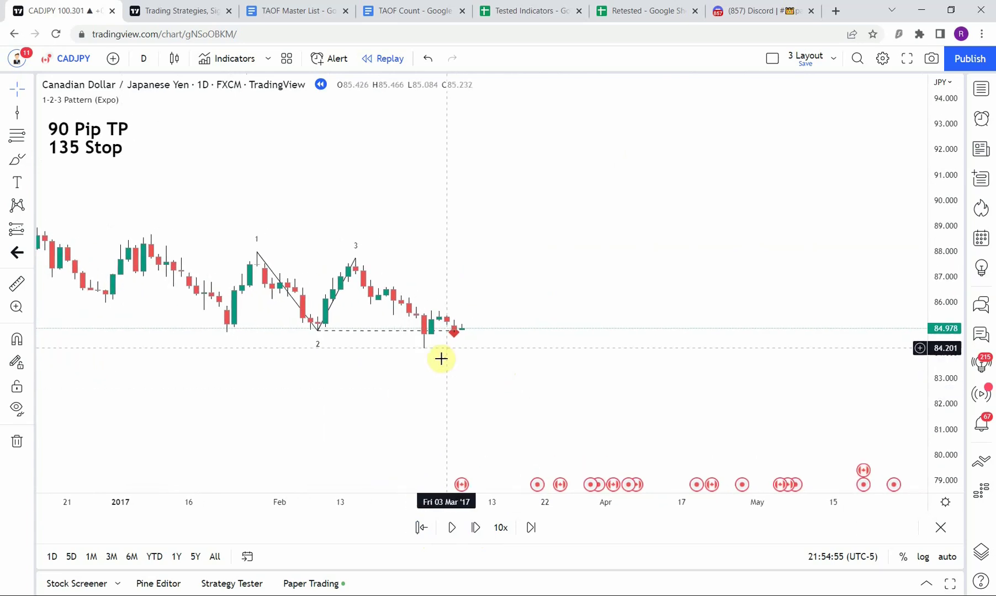
{"action": "left_click", "coordinate": [12, 112]}
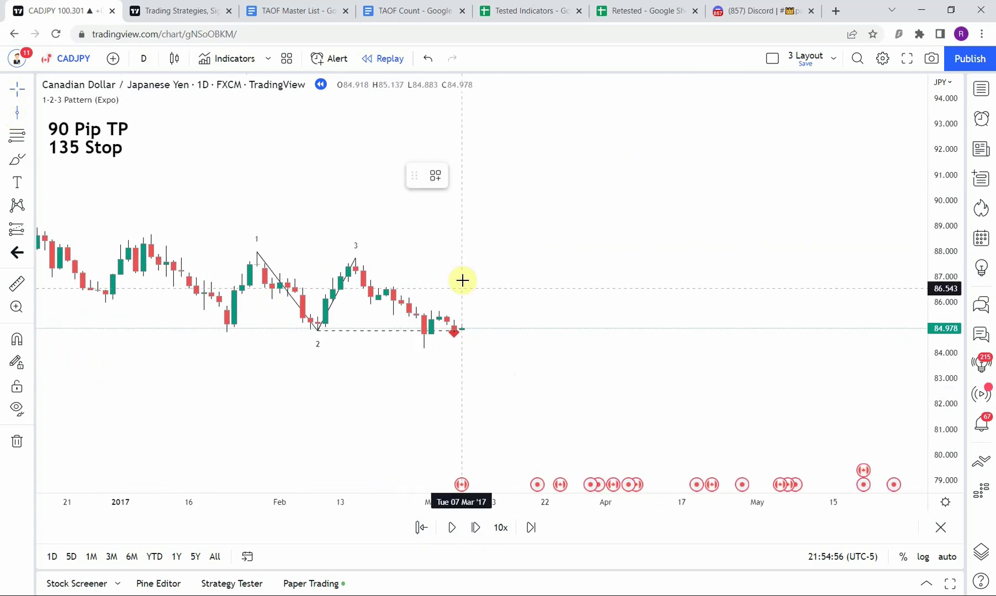
{"action": "left_click", "coordinate": [452, 344]}
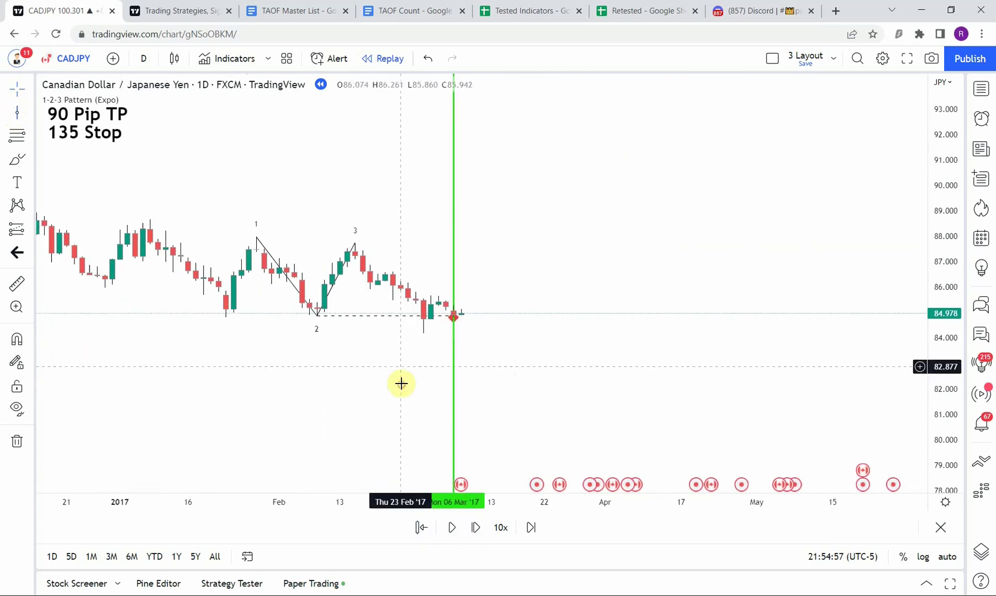
{"action": "left_click", "coordinate": [452, 350]}
{"action": "left_click", "coordinate": [461, 175]}
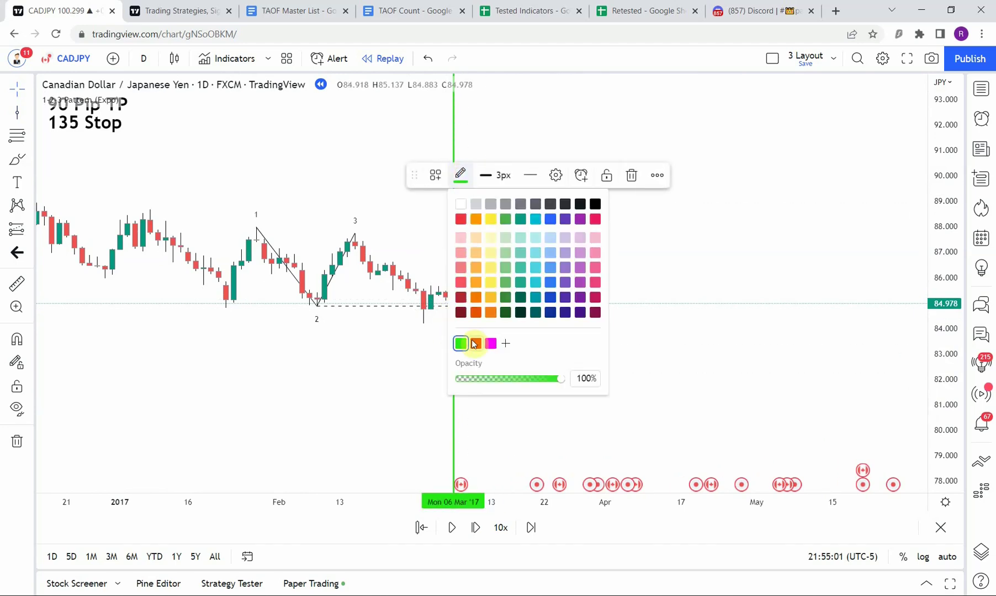
{"action": "left_click", "coordinate": [476, 344]}
{"action": "left_click", "coordinate": [504, 392]}
Step: Play the bar replay from 7 March 2017 and pause it at 28 March, following the price after the sell signal
{"action": "left_click_drag", "start_coordinate": [529, 358], "coordinate": [515, 362]}
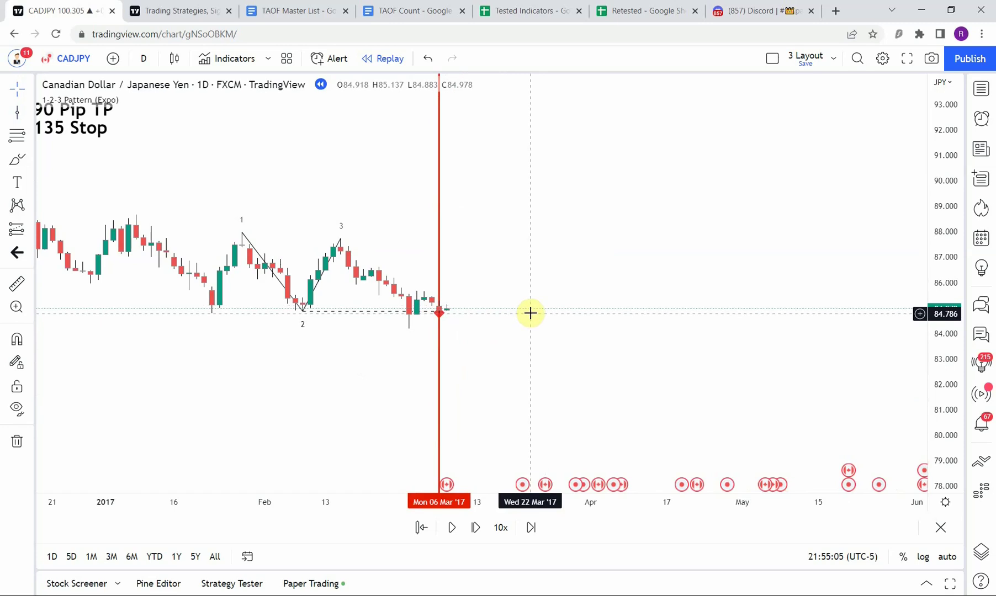
{"action": "left_click_drag", "start_coordinate": [493, 362], "coordinate": [469, 362]}
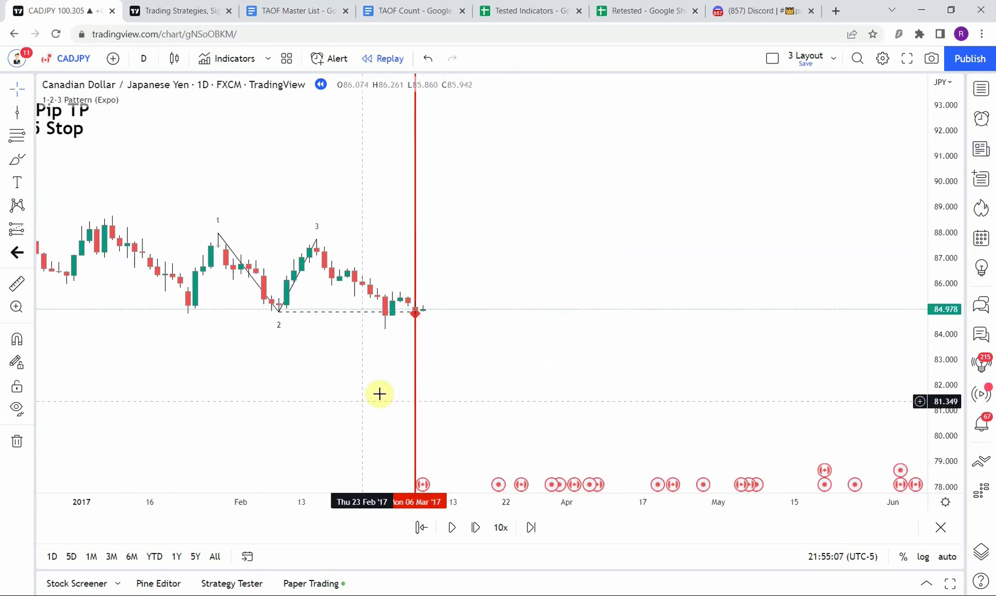
{"action": "left_click_drag", "start_coordinate": [364, 400], "coordinate": [364, 396]}
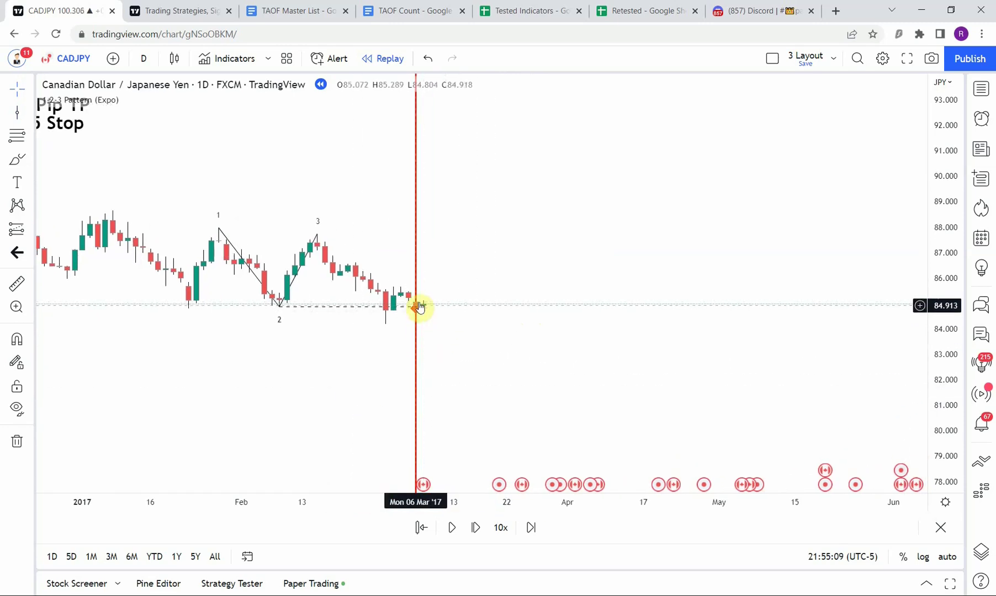
{"action": "left_click_drag", "start_coordinate": [394, 368], "coordinate": [397, 364]}
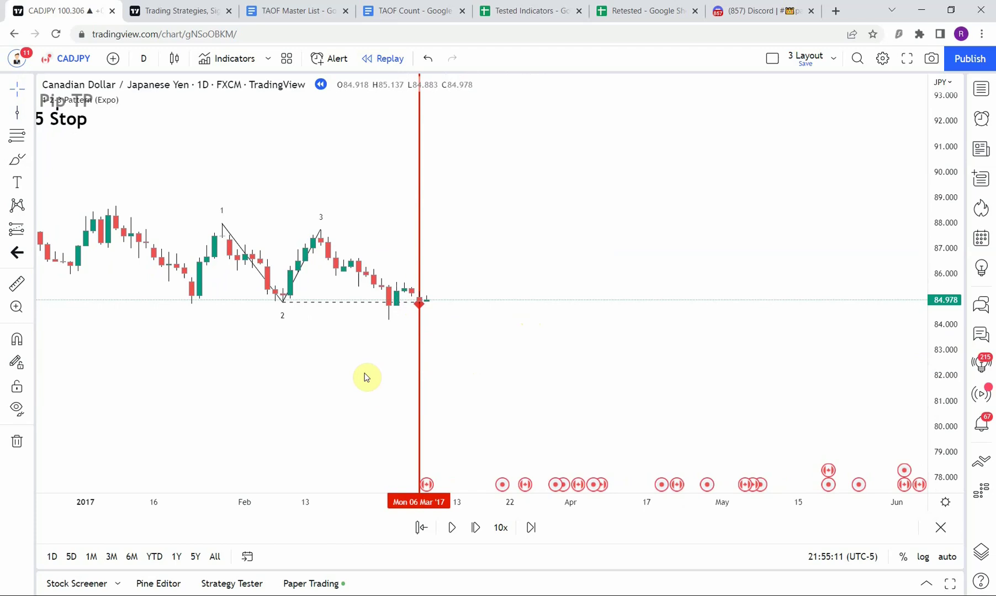
{"action": "scroll", "coordinate": [434, 397], "scroll_direction": "up", "scroll_amount": 2}
{"action": "left_click_drag", "start_coordinate": [469, 405], "coordinate": [637, 398]}
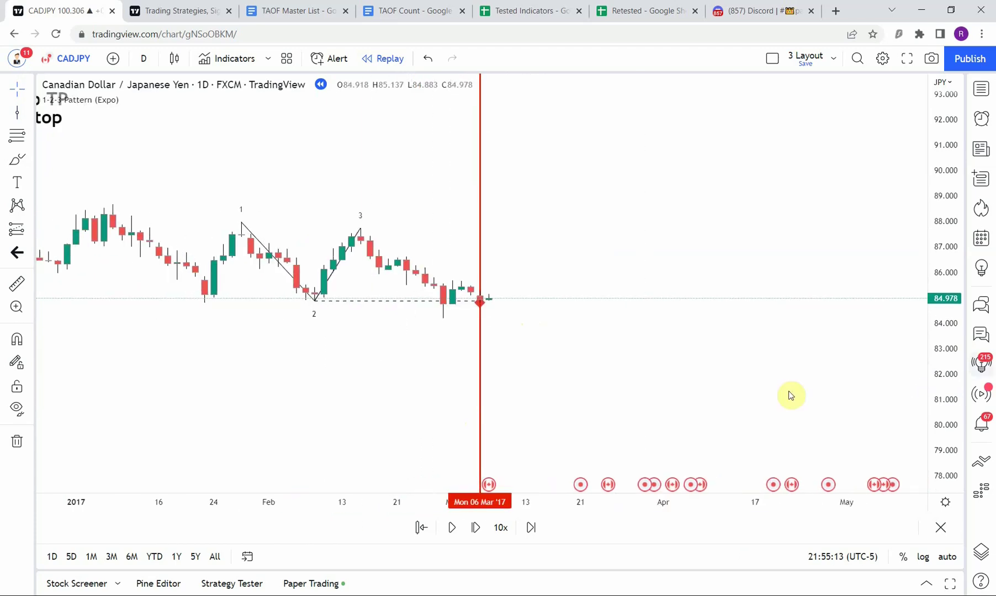
{"action": "left_click_drag", "start_coordinate": [947, 406], "coordinate": [941, 345]}
{"action": "left_click_drag", "start_coordinate": [651, 398], "coordinate": [627, 396]}
{"action": "scroll", "coordinate": [725, 393], "scroll_direction": "right", "scroll_amount": 1}
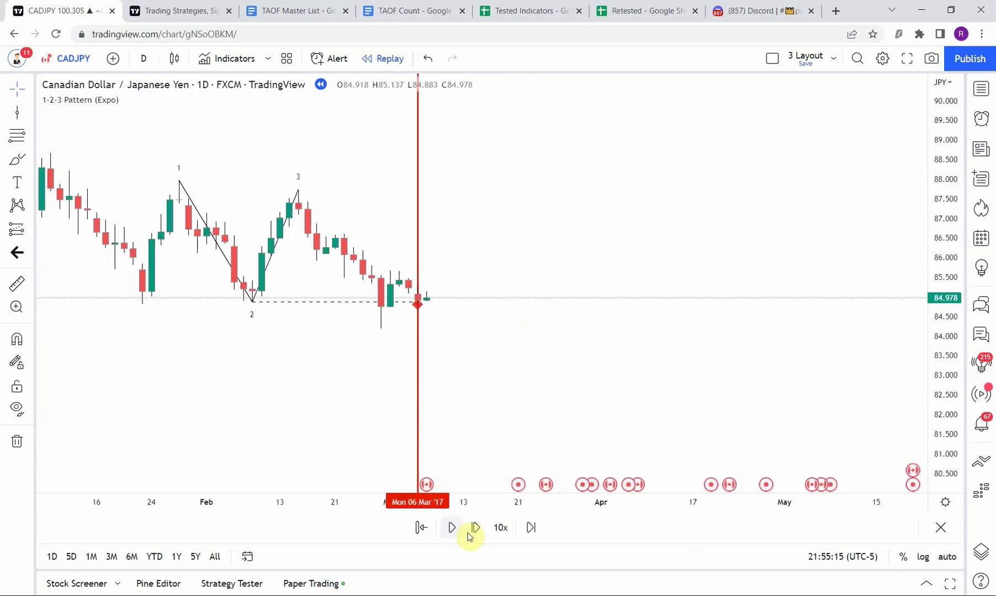
{"action": "left_click", "coordinate": [451, 529]}
{"action": "left_click", "coordinate": [452, 529]}
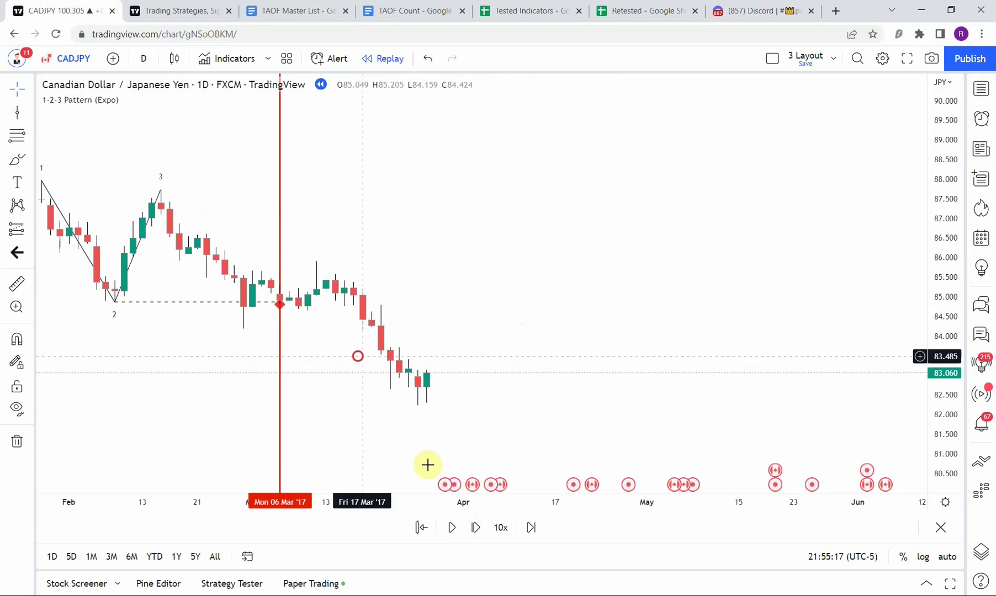
Step: Measure the price move downward from the sell signal's level beside the 6 March 2017 line
{"action": "scroll", "coordinate": [525, 350], "scroll_direction": "left", "scroll_amount": 3}
{"action": "scroll", "coordinate": [299, 340], "scroll_direction": "left", "scroll_amount": 3}
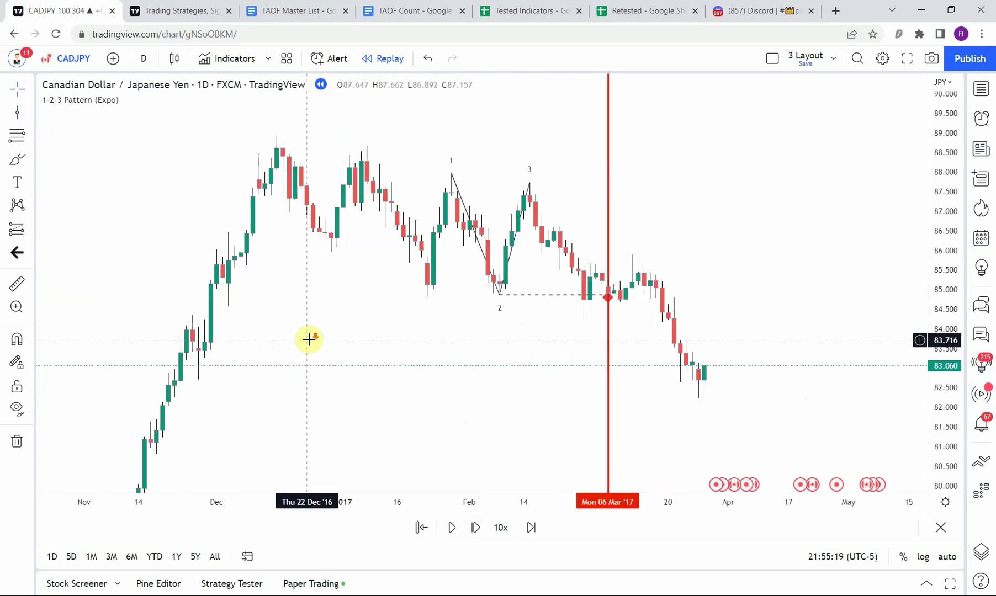
{"action": "scroll", "coordinate": [309, 339], "scroll_direction": "left", "scroll_amount": 2}
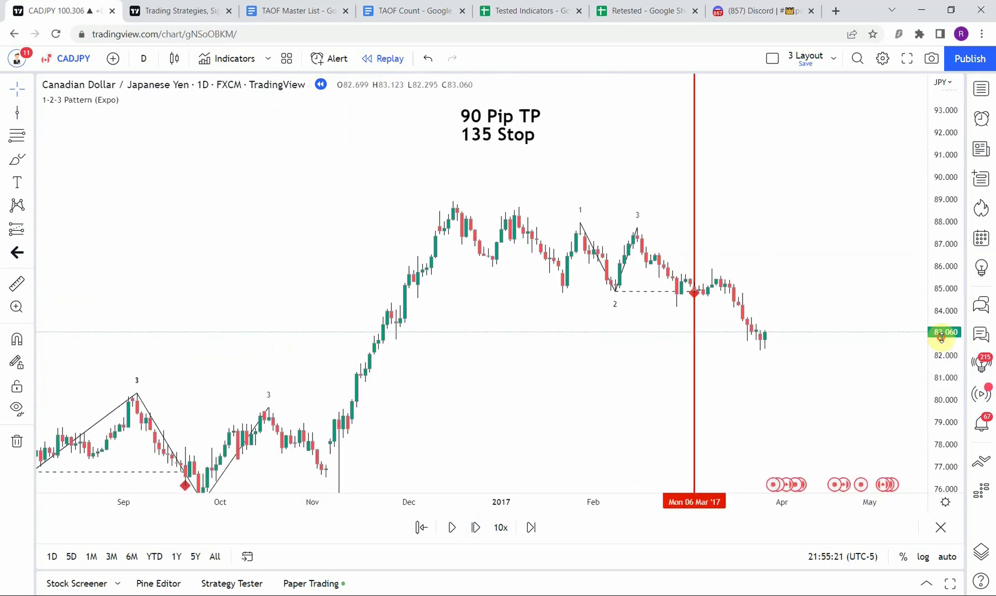
{"action": "scroll", "coordinate": [407, 397], "scroll_direction": "up", "scroll_amount": 2}
{"action": "scroll", "coordinate": [396, 389], "scroll_direction": "up", "scroll_amount": 5}
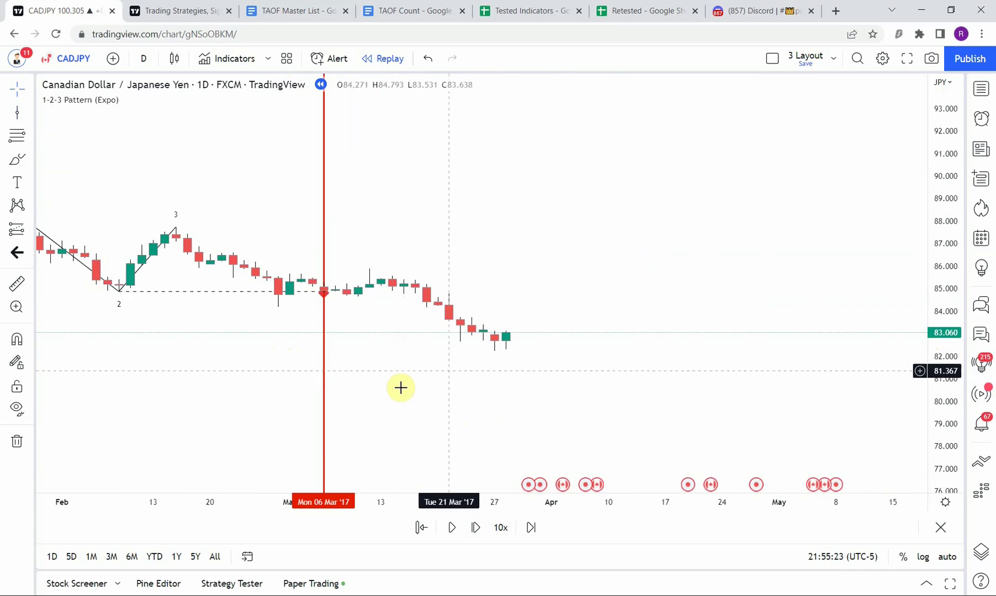
{"action": "left_click_drag", "start_coordinate": [954, 464], "coordinate": [576, 433]}
{"action": "scroll", "coordinate": [577, 432], "scroll_direction": "left", "scroll_amount": 3}
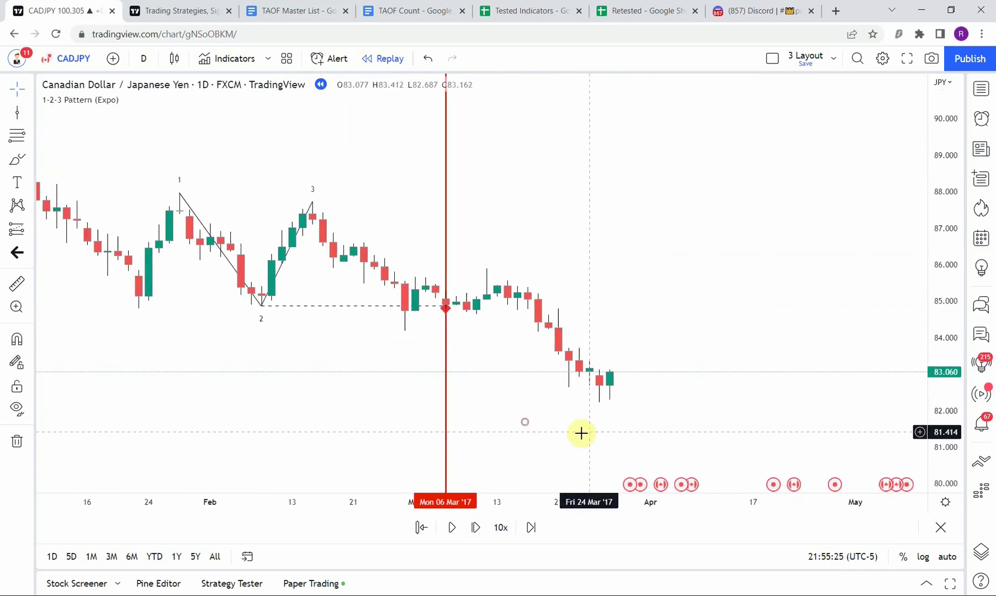
{"action": "left_click", "coordinate": [16, 283]}
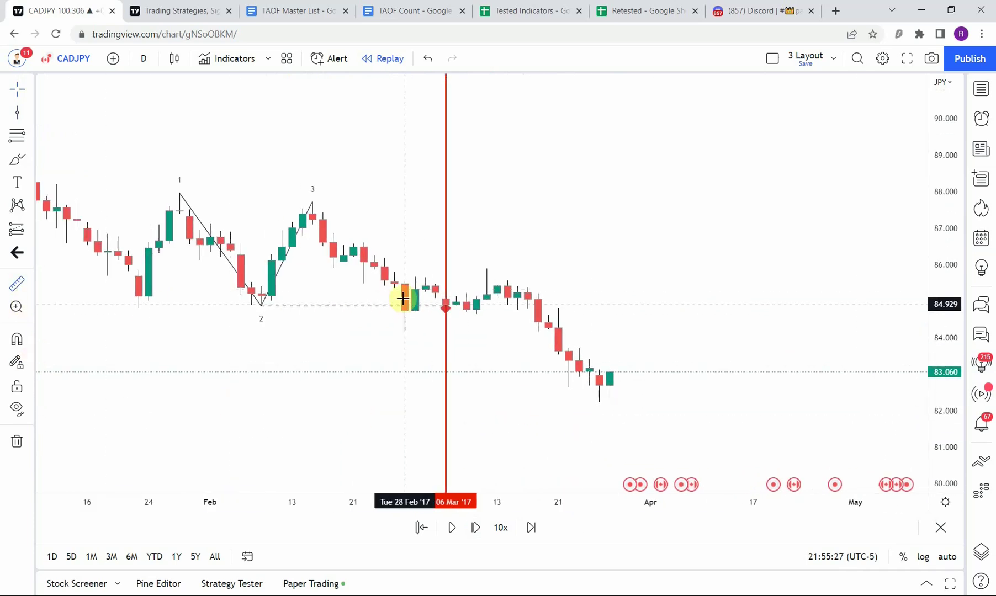
{"action": "left_click", "coordinate": [424, 304]}
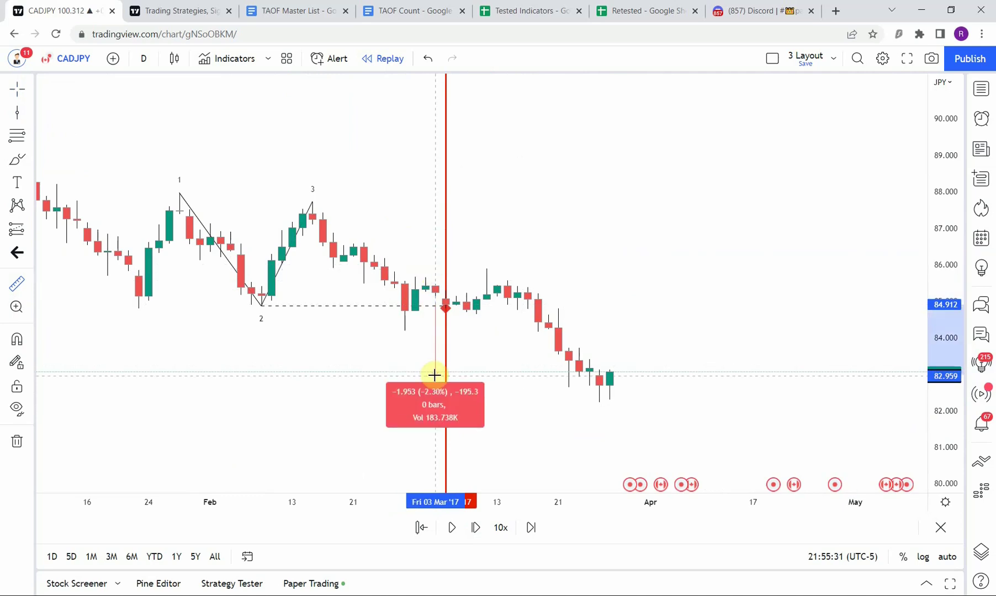
{"action": "left_click_drag", "start_coordinate": [579, 445], "coordinate": [576, 432]}
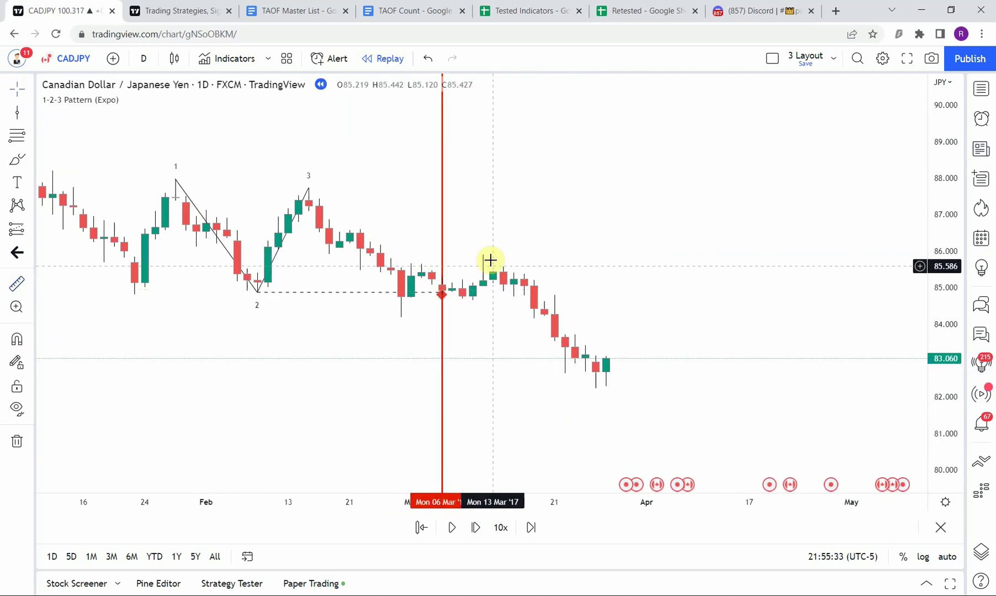
Step: Recolour the vertical line on 6 March 2017 bright green to mark the trade as a win
{"action": "left_click", "coordinate": [442, 338]}
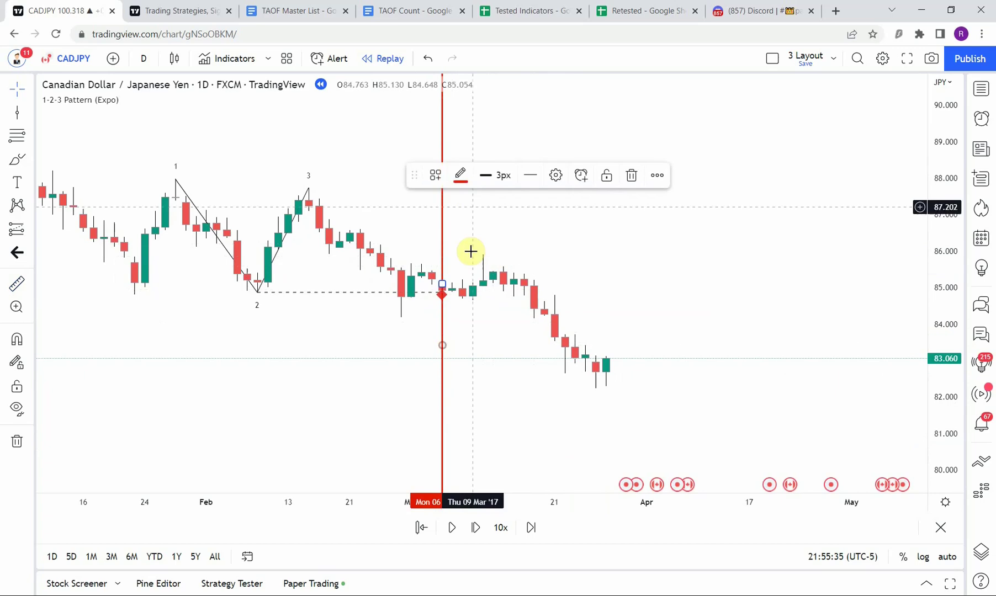
{"action": "left_click", "coordinate": [462, 175]}
{"action": "left_click", "coordinate": [461, 344]}
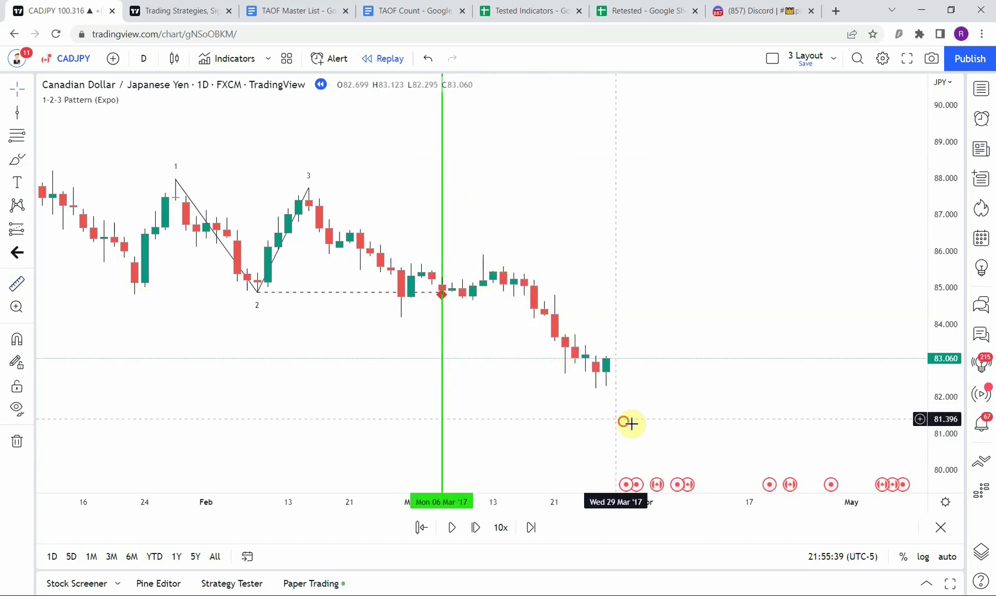
Step: Play the bar replay on from 28 March 2017 into September, past the bullish 1-2-3 pattern's green signal
{"action": "left_click_drag", "start_coordinate": [630, 423], "coordinate": [561, 418]}
{"action": "scroll", "coordinate": [475, 394], "scroll_direction": "down", "scroll_amount": 1}
{"action": "scroll", "coordinate": [557, 418], "scroll_direction": "up", "scroll_amount": 2}
{"action": "left_click_drag", "start_coordinate": [467, 414], "coordinate": [412, 402]}
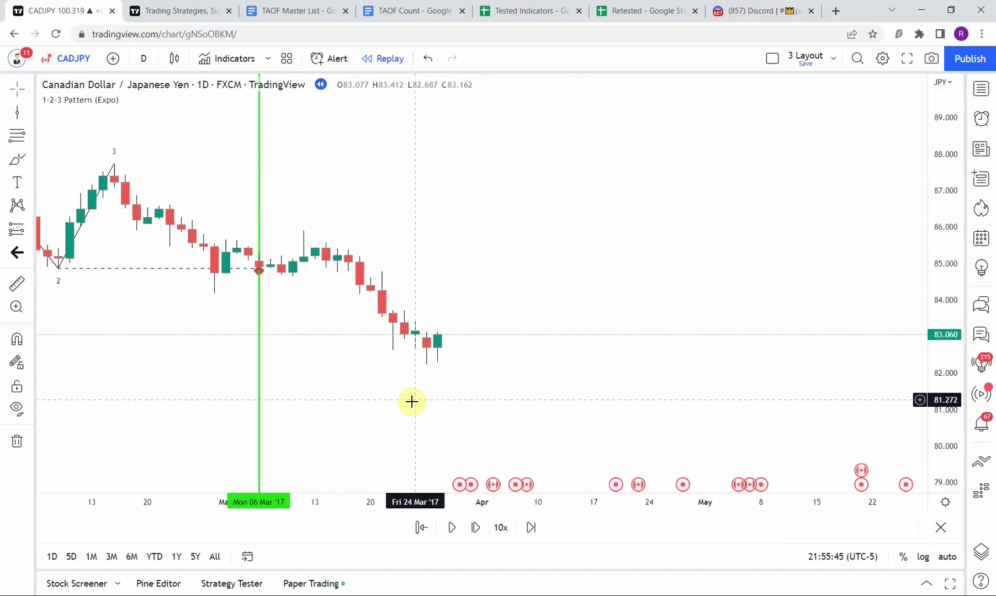
{"action": "left_click_drag", "start_coordinate": [596, 423], "coordinate": [513, 411]}
{"action": "scroll", "coordinate": [572, 409], "scroll_direction": "down", "scroll_amount": 2}
{"action": "left_click_drag", "start_coordinate": [574, 406], "coordinate": [507, 417]}
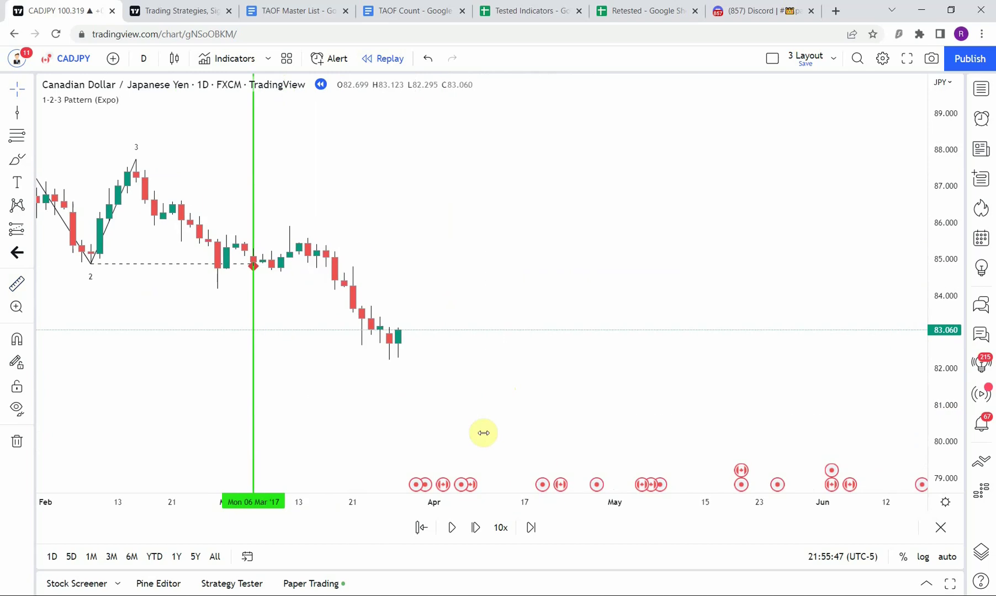
{"action": "left_click", "coordinate": [461, 530]}
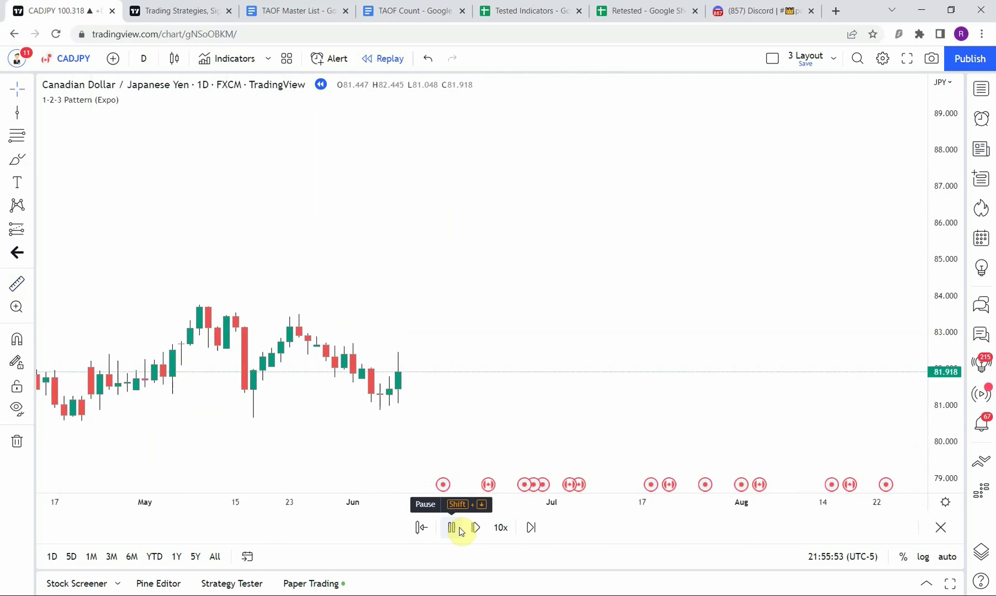
Step: Move the replay start back to 6 September 2017, the bar of the bullish pattern's green signal
{"action": "left_click", "coordinate": [429, 533]}
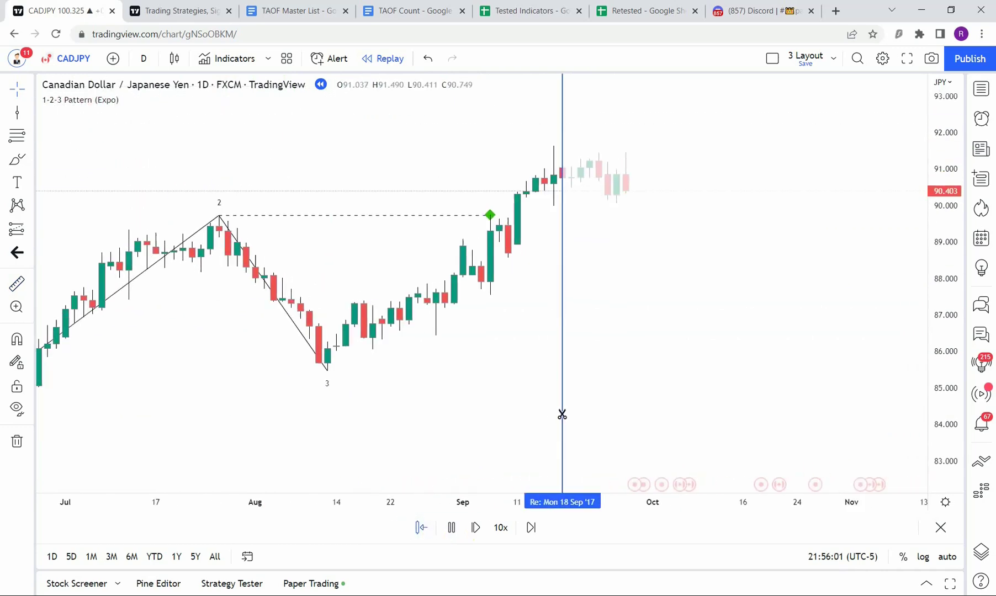
{"action": "left_click", "coordinate": [516, 413]}
{"action": "mouse_move", "coordinate": [476, 420]}
{"action": "left_mouse_down"}
{"action": "mouse_move", "coordinate": [652, 427]}
{"action": "mouse_move", "coordinate": [481, 422]}
{"action": "left_mouse_up"}
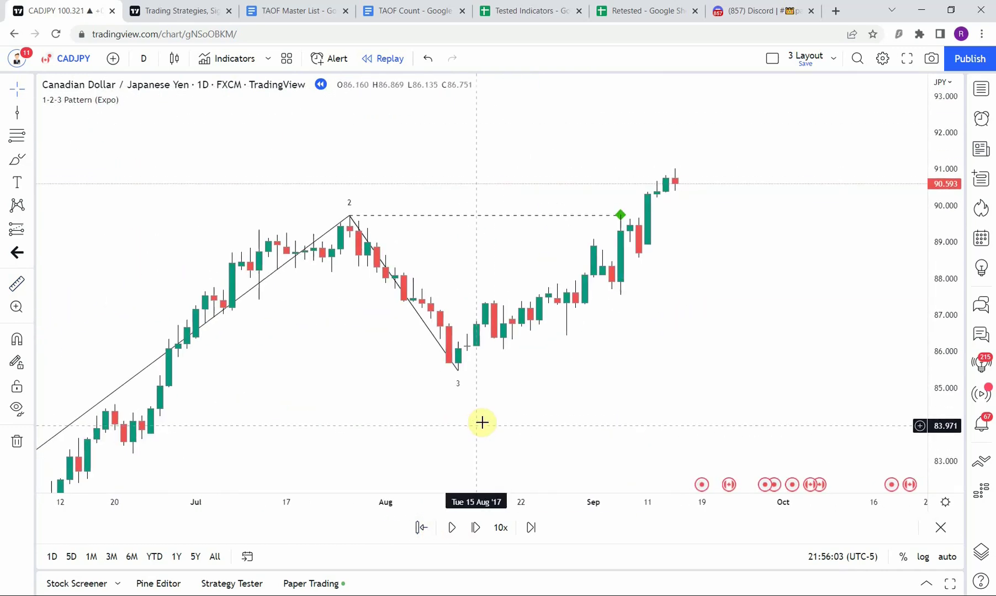
{"action": "left_click", "coordinate": [421, 530]}
{"action": "left_click", "coordinate": [620, 384]}
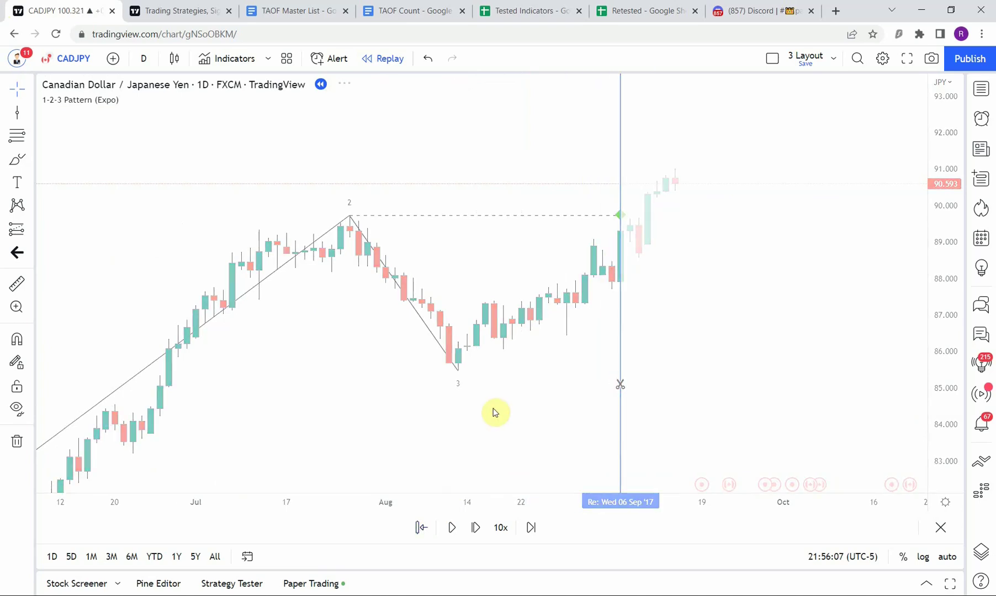
Step: Advance the bar replay two bars, to one bar past the green buy signal
{"action": "left_click_drag", "start_coordinate": [493, 412], "coordinate": [341, 398]}
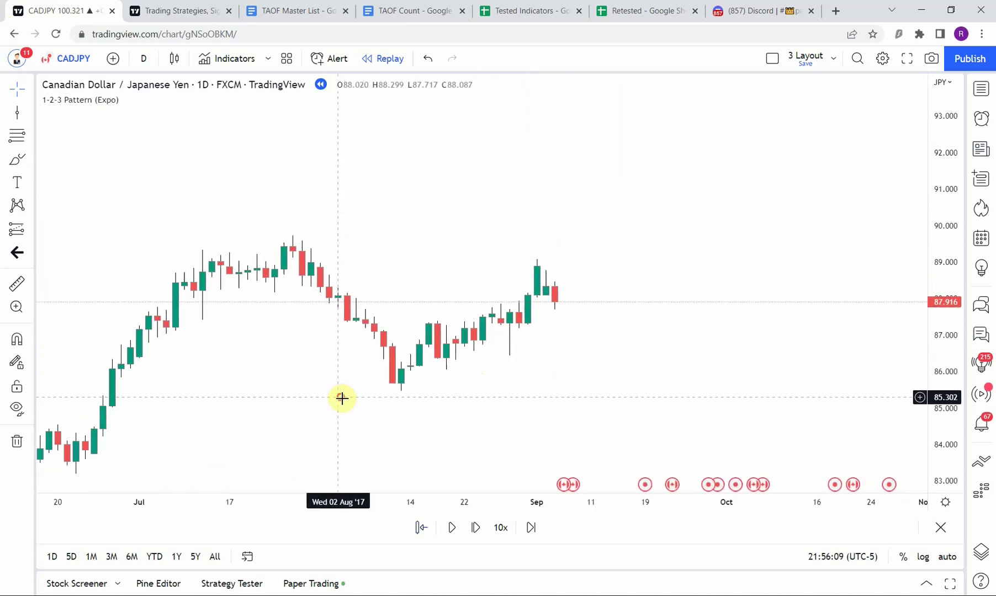
{"action": "left_click", "coordinate": [477, 529]}
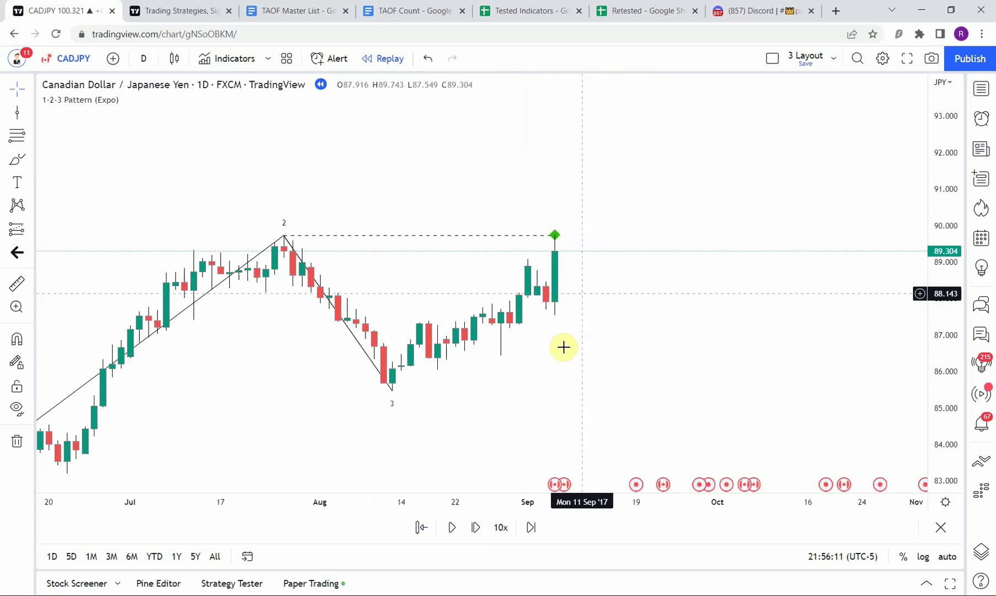
{"action": "left_click", "coordinate": [476, 529]}
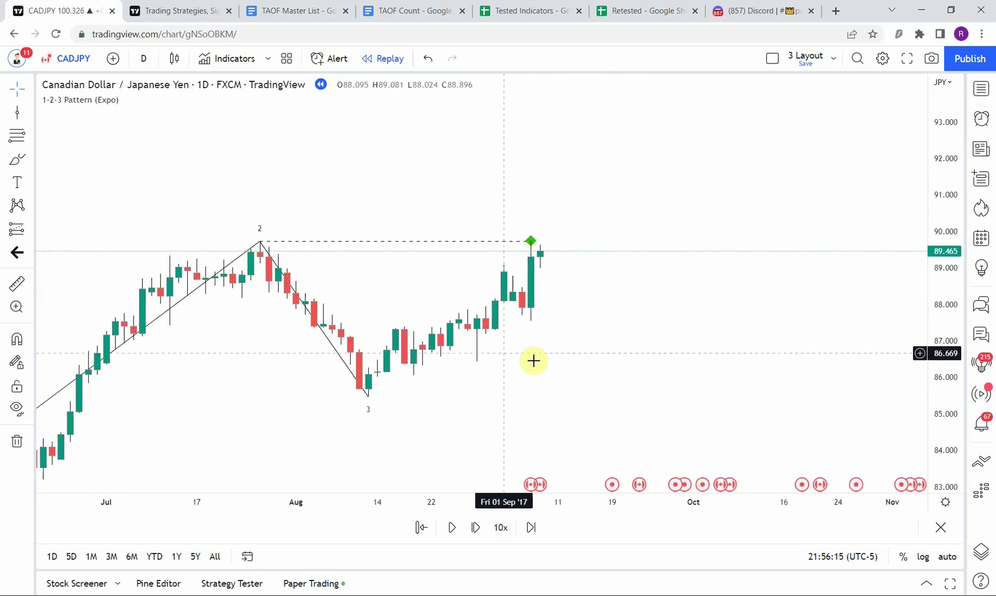
Step: Mark the buy signal with a green vertical line on the 6 September 2017 bar
{"action": "left_click", "coordinate": [30, 114]}
{"action": "left_click", "coordinate": [18, 117]}
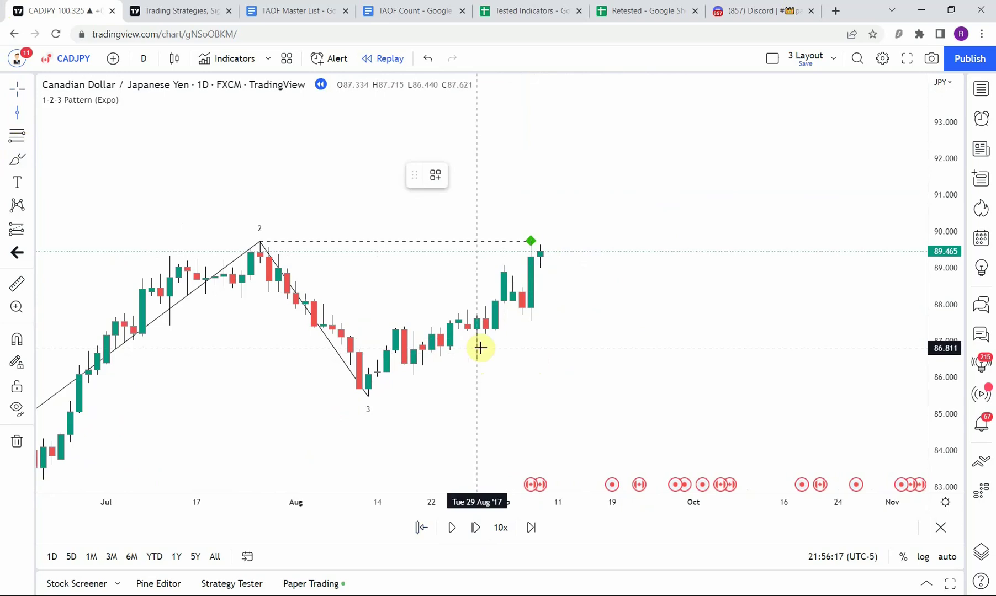
{"action": "left_click", "coordinate": [529, 375]}
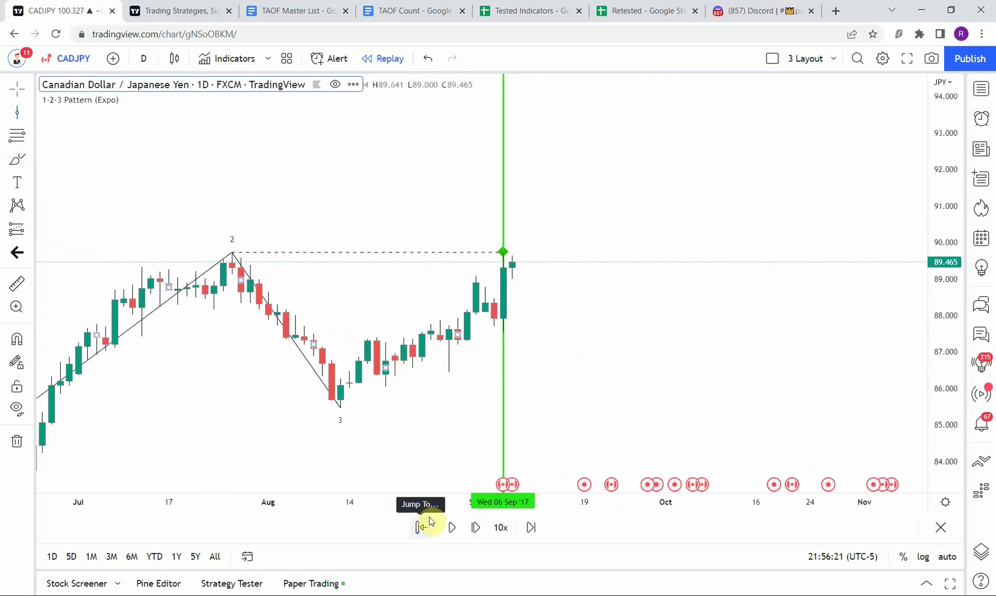
{"action": "left_click", "coordinate": [416, 524]}
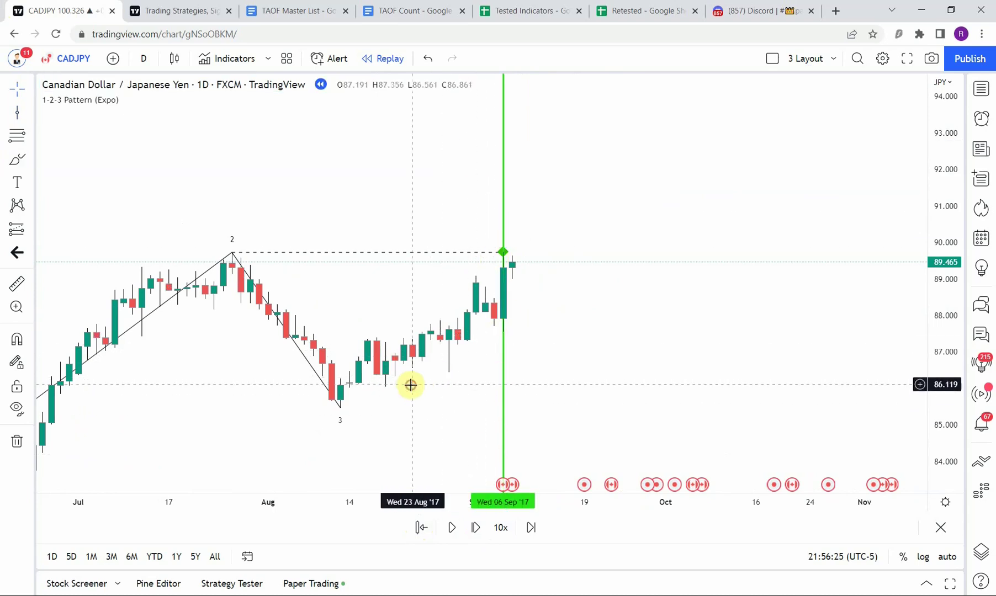
{"action": "left_click_drag", "start_coordinate": [440, 393], "coordinate": [414, 388]}
{"action": "left_click_drag", "start_coordinate": [545, 356], "coordinate": [548, 359]}
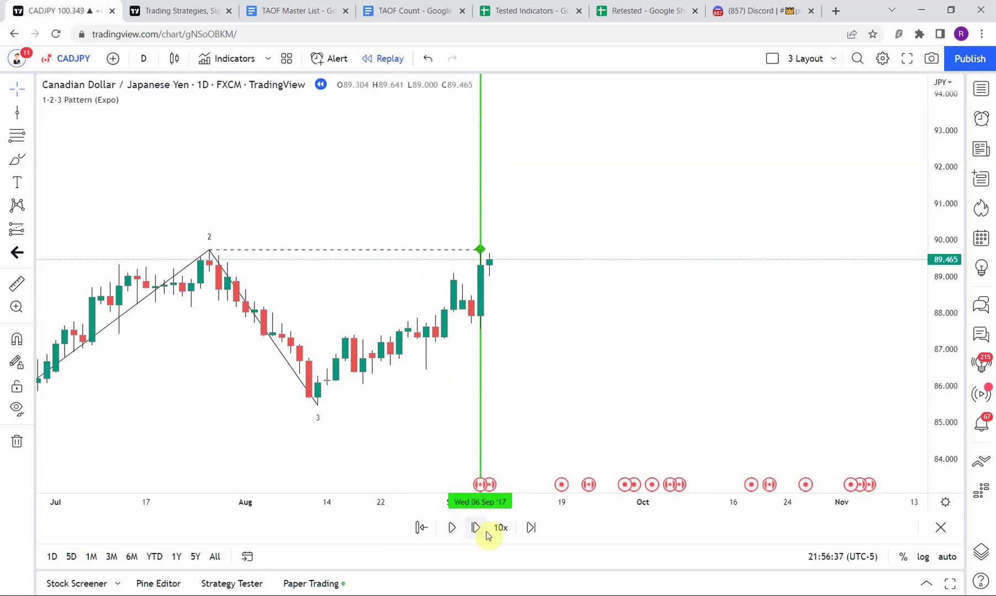
Step: Play the bar replay on from the 6 September 2017 buy signal into late September, then pause it to review the trade
{"action": "left_click", "coordinate": [456, 529]}
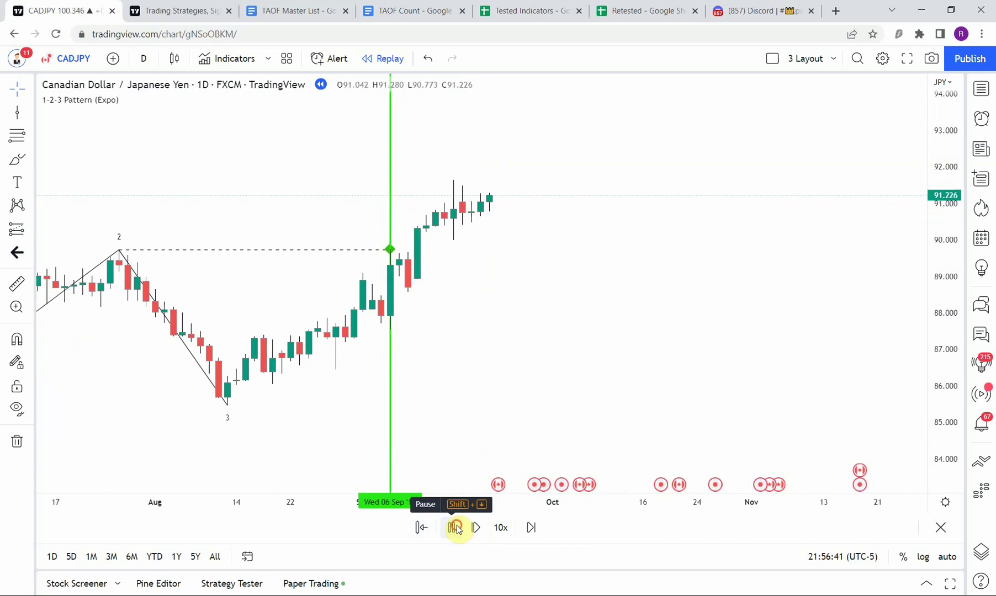
{"action": "left_click", "coordinate": [453, 527]}
{"action": "left_click_drag", "start_coordinate": [441, 285], "coordinate": [483, 296]}
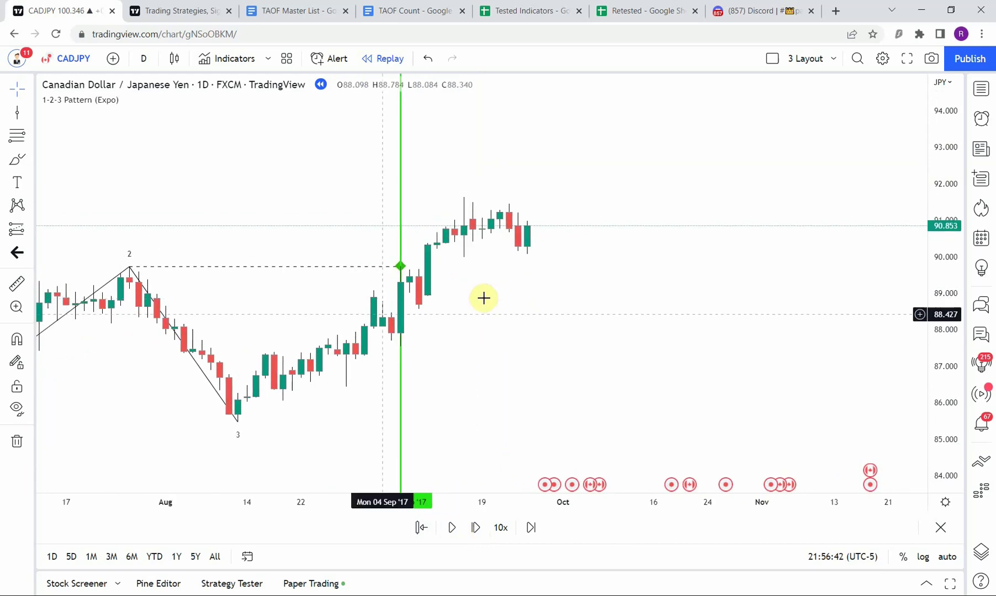
{"action": "left_click", "coordinate": [10, 291]}
{"action": "left_click_drag", "start_coordinate": [387, 282], "coordinate": [394, 215]}
{"action": "left_click_drag", "start_coordinate": [476, 353], "coordinate": [471, 344]}
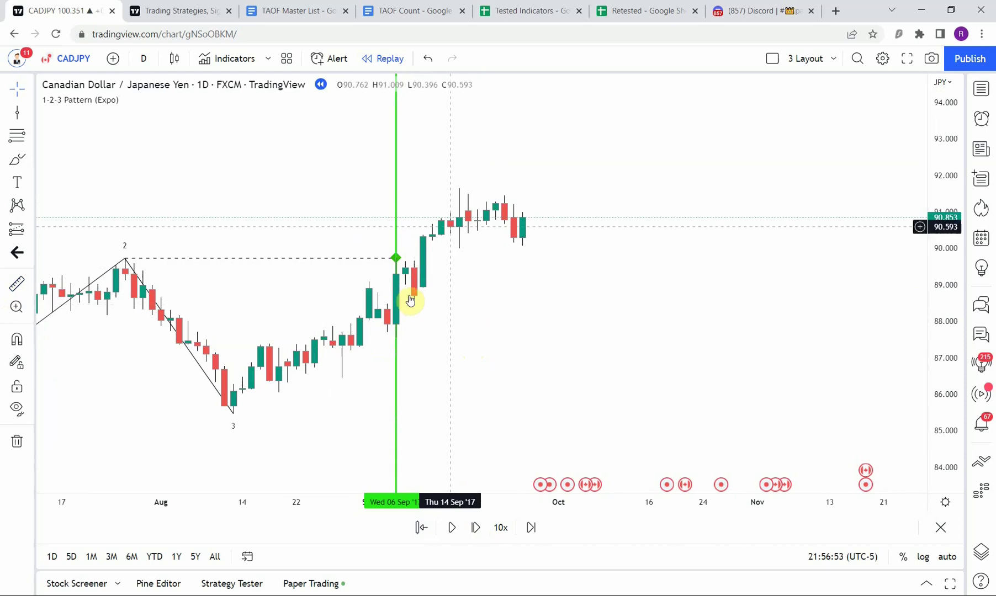
{"action": "left_click_drag", "start_coordinate": [483, 371], "coordinate": [487, 362]}
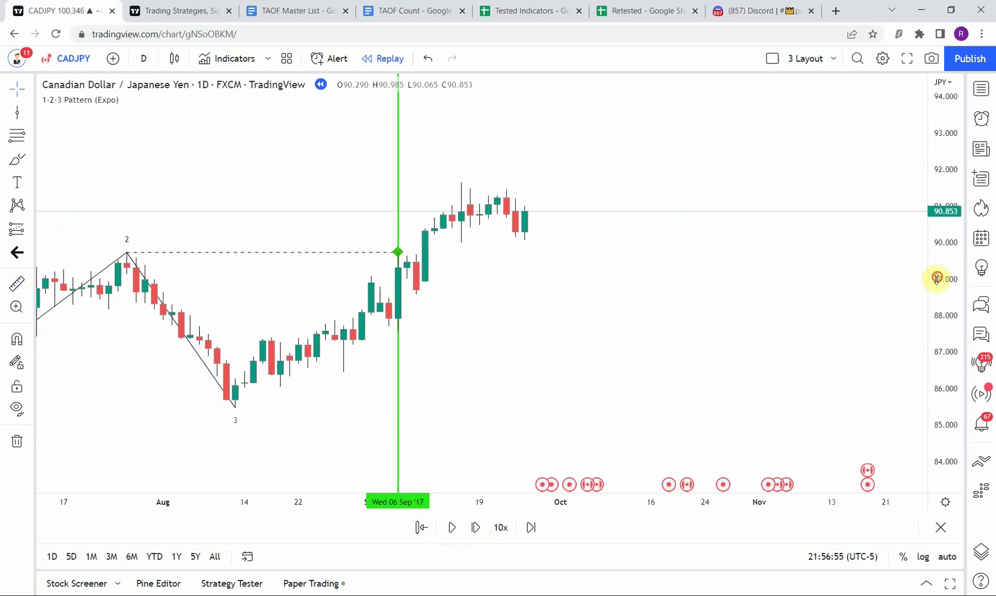
Step: Compress the price scale and play the bar replay on into late November 2017, pausing it there
{"action": "left_click_drag", "start_coordinate": [936, 278], "coordinate": [935, 312]}
{"action": "left_click_drag", "start_coordinate": [702, 327], "coordinate": [313, 373]}
{"action": "scroll", "coordinate": [679, 350], "scroll_direction": "down", "scroll_amount": 1}
{"action": "mouse_move", "coordinate": [561, 392]}
{"action": "left_mouse_down"}
{"action": "mouse_move", "coordinate": [625, 400]}
{"action": "mouse_move", "coordinate": [568, 387]}
{"action": "left_mouse_up"}
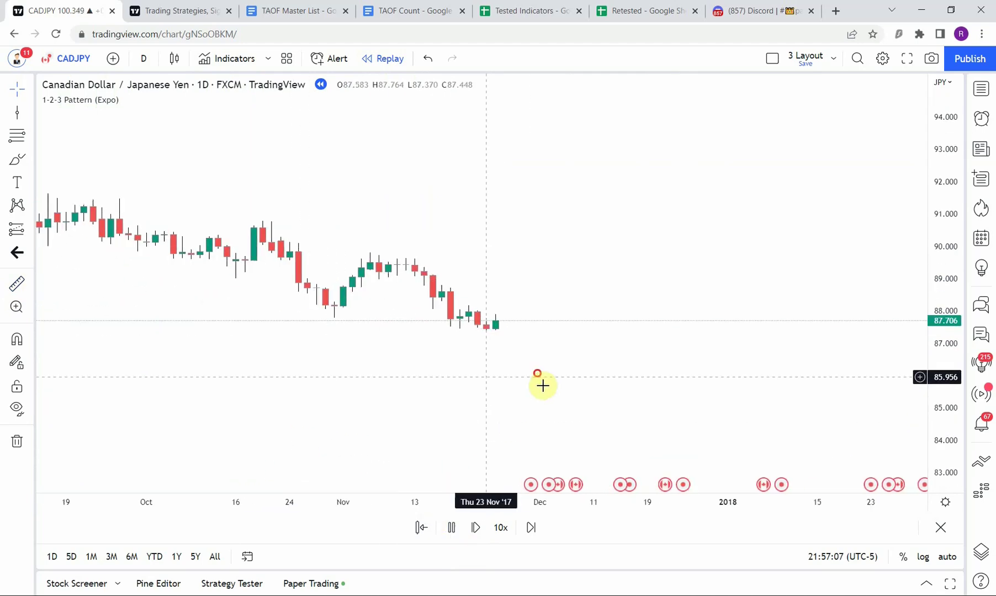
{"action": "left_click", "coordinate": [451, 528]}
{"action": "left_click_drag", "start_coordinate": [466, 380], "coordinate": [531, 385]}
Step: Switch to The Academy of Forex server on Discord and look over its channel list and the patreon-only-channel posts
{"action": "left_click", "coordinate": [752, 9]}
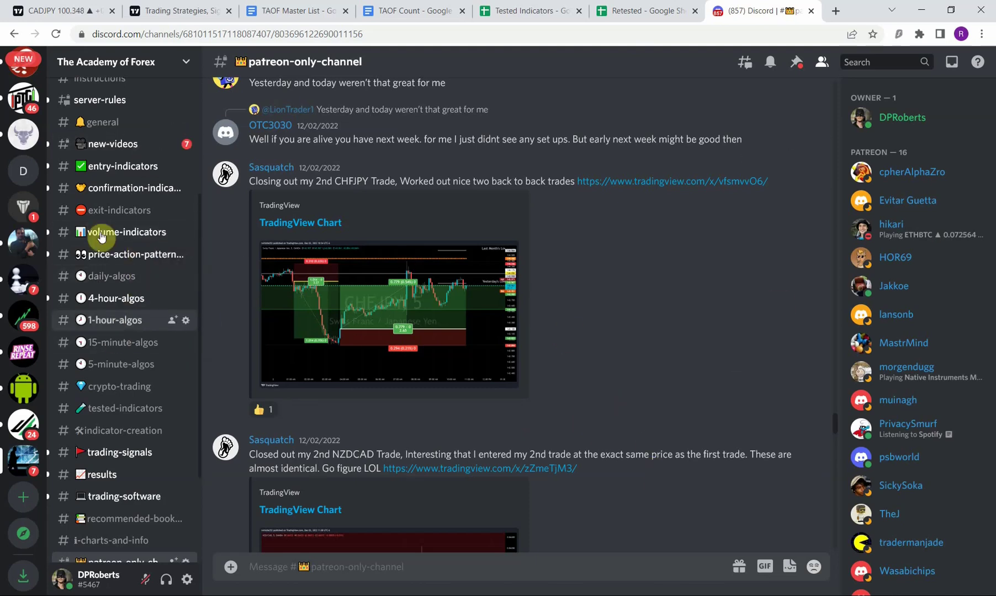
{"action": "scroll", "coordinate": [122, 276], "scroll_direction": "up", "scroll_amount": 1}
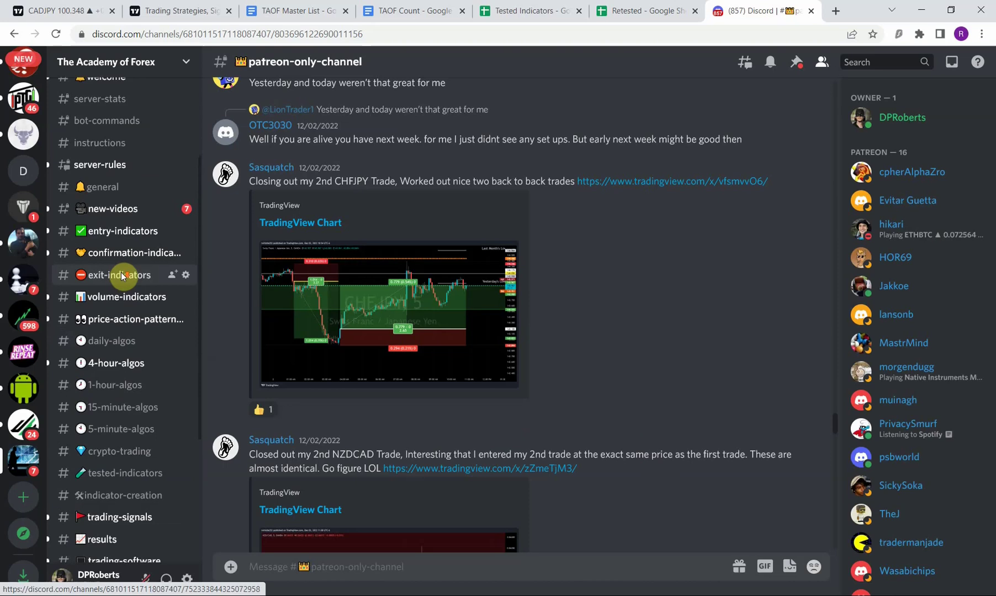
{"action": "scroll", "coordinate": [122, 276], "scroll_direction": "down", "scroll_amount": 3}
{"action": "scroll", "coordinate": [110, 282], "scroll_direction": "up", "scroll_amount": 2}
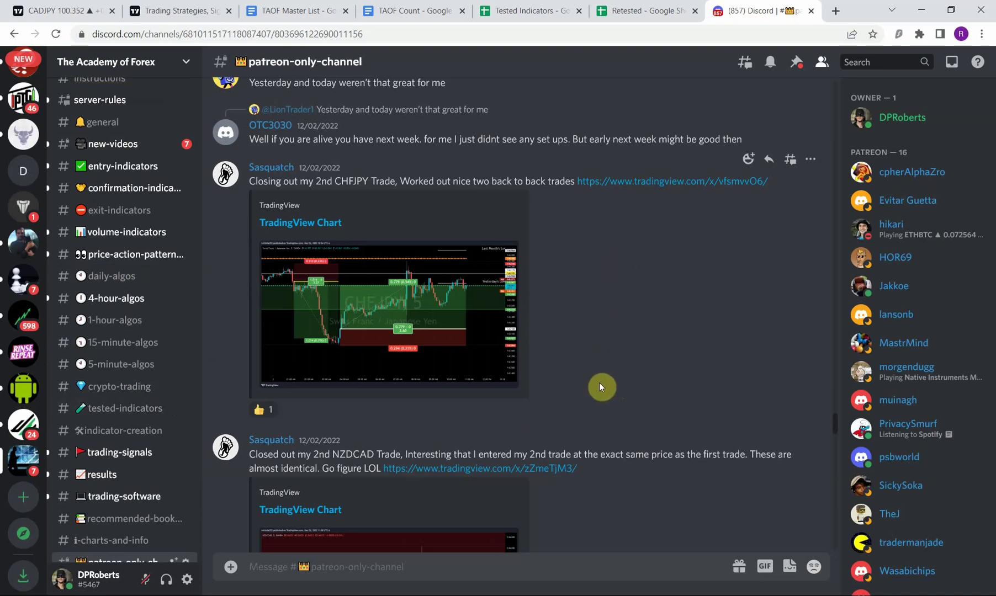
{"action": "scroll", "coordinate": [599, 382], "scroll_direction": "up", "scroll_amount": 1}
{"action": "scroll", "coordinate": [599, 383], "scroll_direction": "down", "scroll_amount": 1}
{"action": "scroll", "coordinate": [599, 334], "scroll_direction": "down", "scroll_amount": 2}
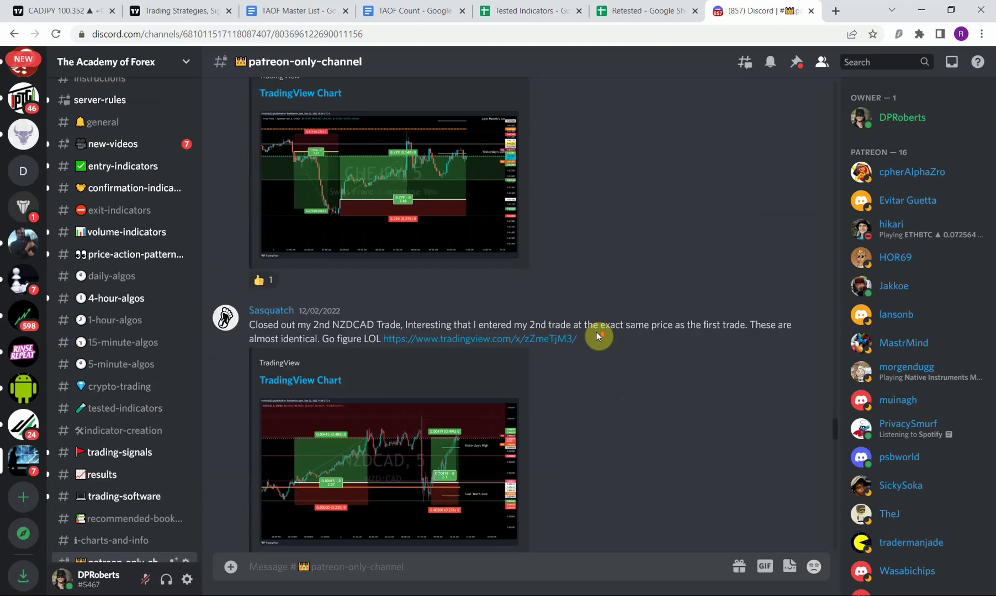
{"action": "scroll", "coordinate": [607, 397], "scroll_direction": "up", "scroll_amount": 3}
Step: View the posted CHFJPY trade chart enlarged, close it, and enlarge the NZDCAD trade chart
{"action": "left_click", "coordinate": [380, 369]}
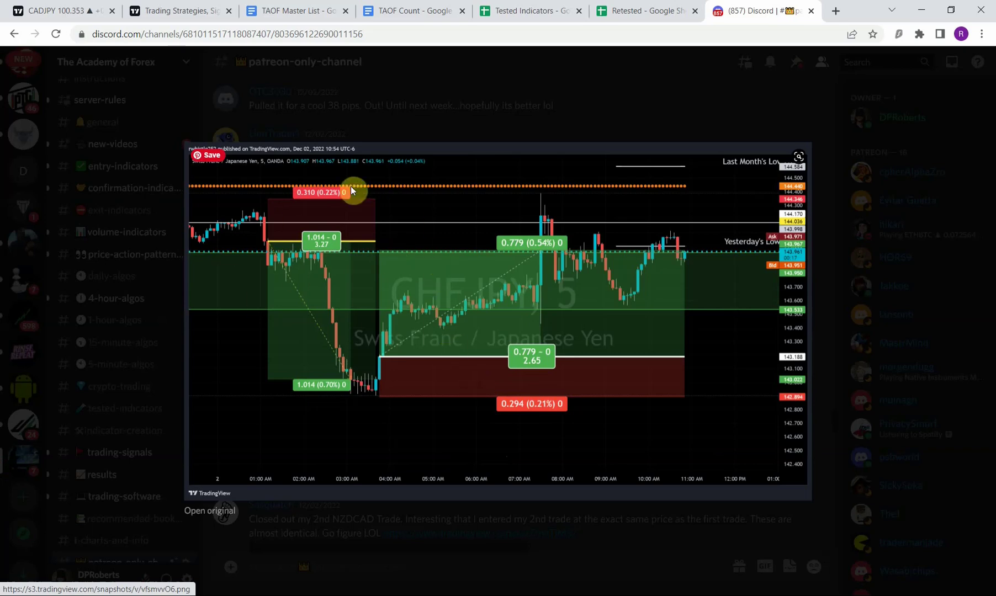
{"action": "left_click", "coordinate": [461, 128]}
{"action": "scroll", "coordinate": [528, 327], "scroll_direction": "down", "scroll_amount": 4}
{"action": "scroll", "coordinate": [674, 466], "scroll_direction": "down", "scroll_amount": 3}
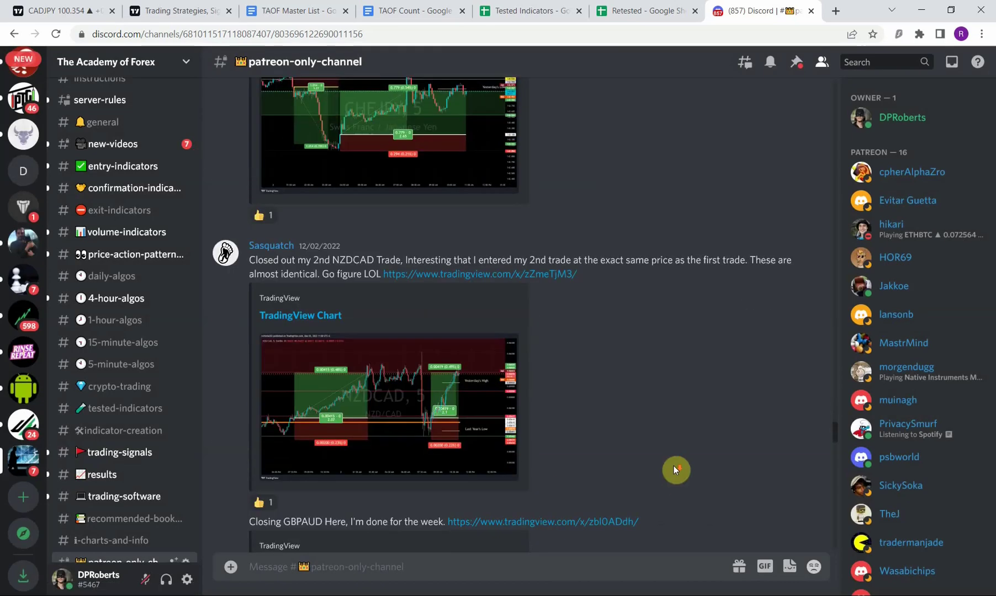
{"action": "left_click", "coordinate": [370, 380]}
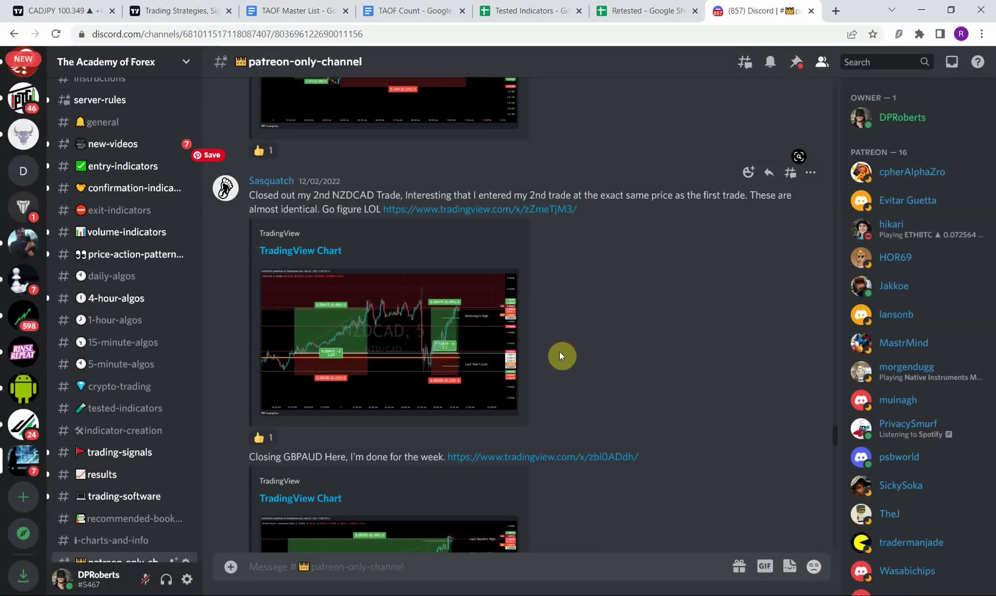
Step: Read on through the newer channel posts to the CADJPY 4H chart and view it enlarged
{"action": "scroll", "coordinate": [573, 321], "scroll_direction": "down", "scroll_amount": 2}
{"action": "scroll", "coordinate": [423, 431], "scroll_direction": "down", "scroll_amount": 3}
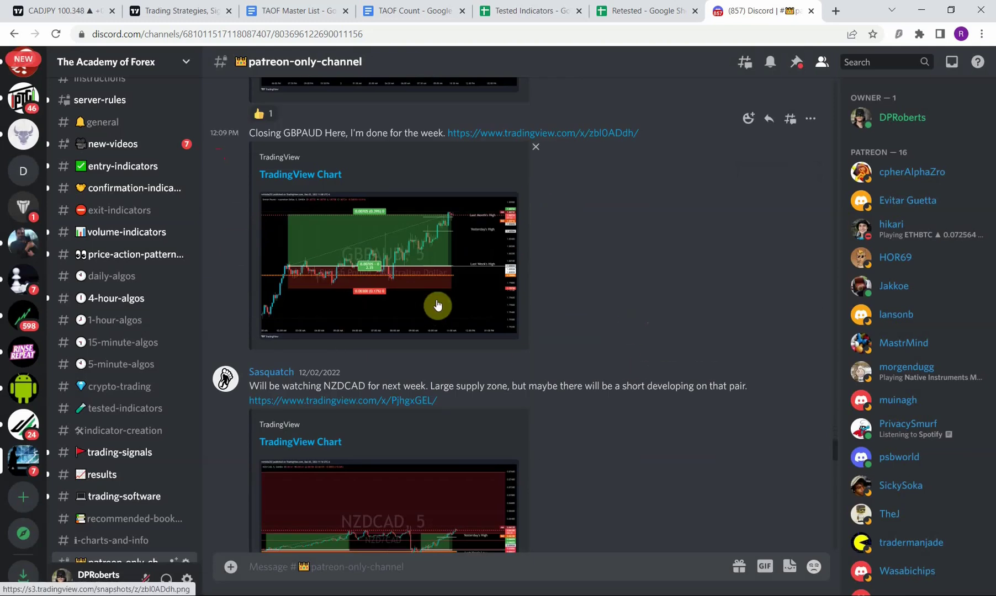
{"action": "scroll", "coordinate": [609, 352], "scroll_direction": "down", "scroll_amount": 8}
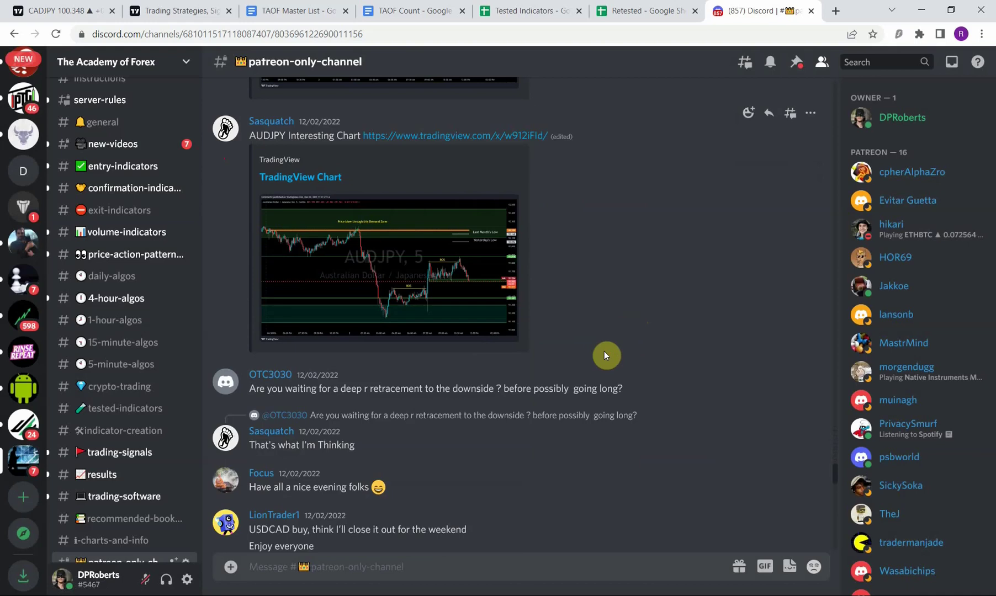
{"action": "scroll", "coordinate": [604, 351], "scroll_direction": "down", "scroll_amount": 10}
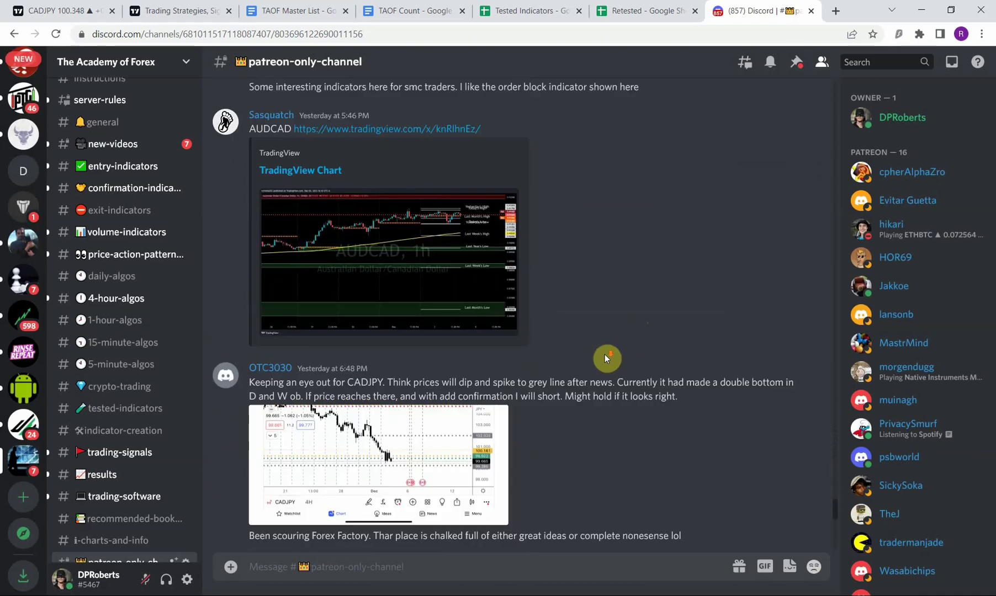
{"action": "scroll", "coordinate": [606, 356], "scroll_direction": "down", "scroll_amount": 4}
{"action": "left_click", "coordinate": [489, 333]}
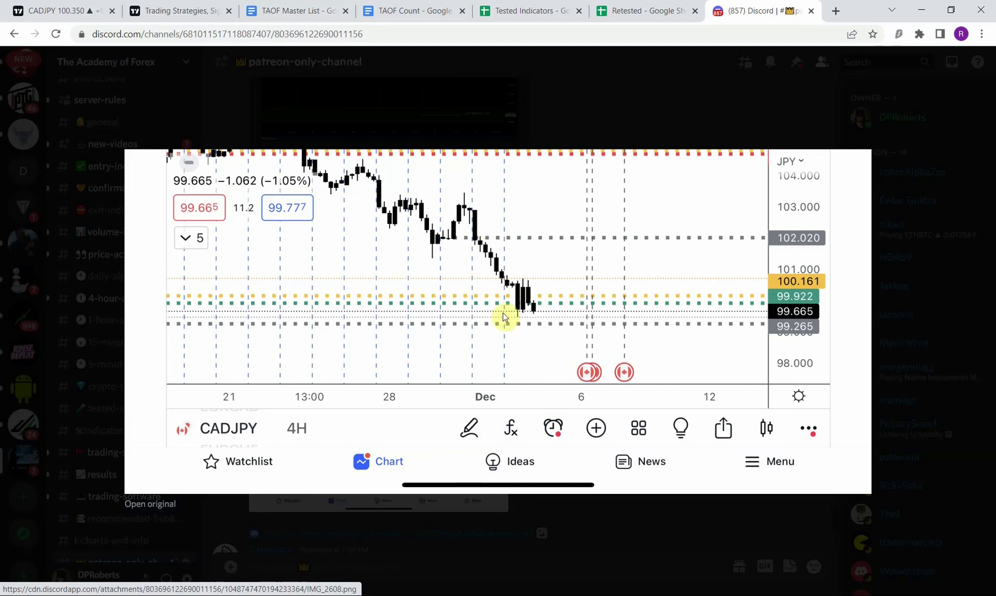
{"action": "left_click", "coordinate": [534, 131]}
Step: View the XAUUSD 5m chart in the "Gold TP 1:7" post enlarged, then close it
{"action": "scroll", "coordinate": [365, 446], "scroll_direction": "down", "scroll_amount": 5}
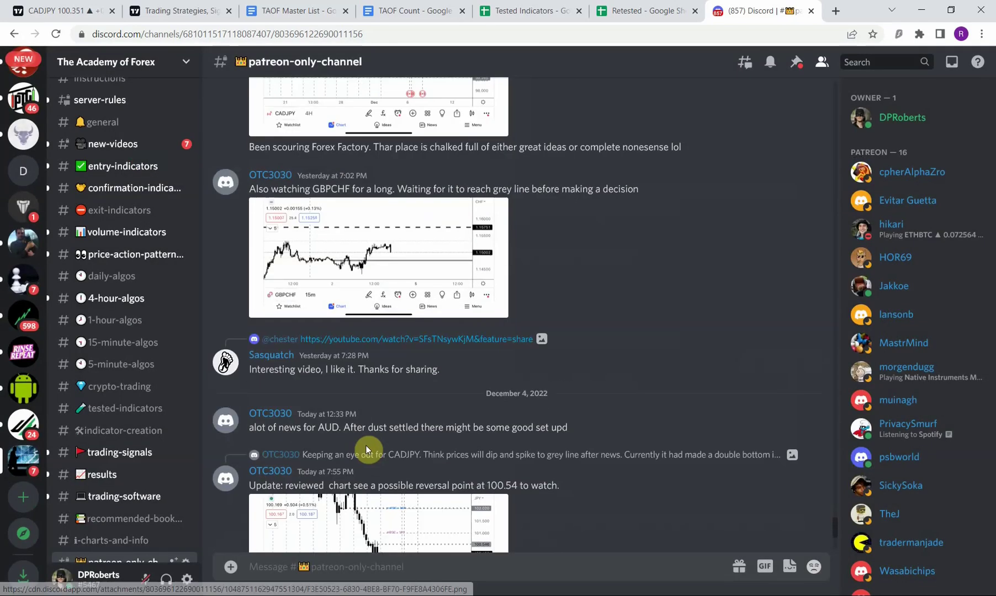
{"action": "scroll", "coordinate": [366, 446], "scroll_direction": "down", "scroll_amount": 5}
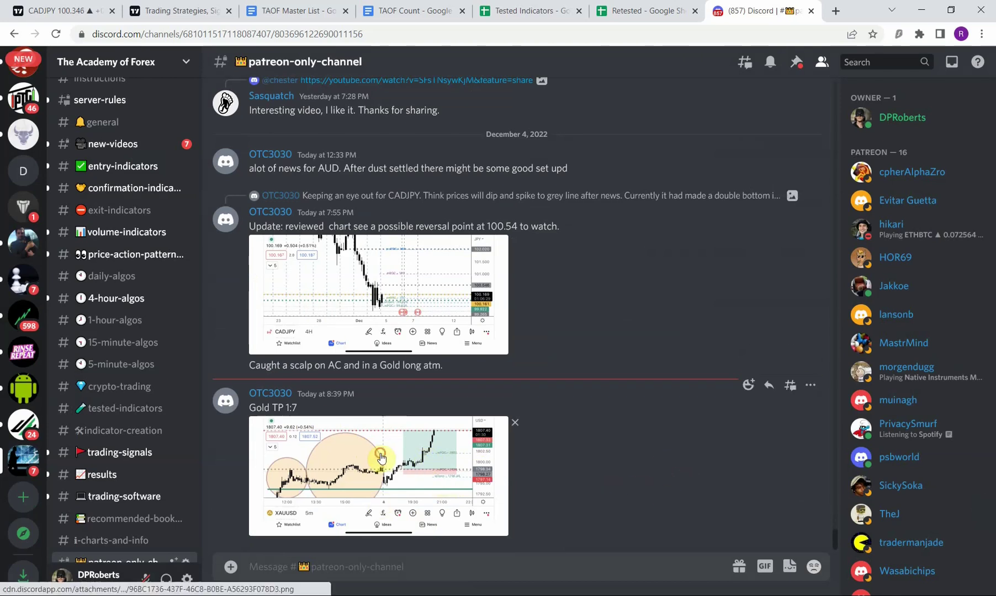
{"action": "left_click", "coordinate": [458, 484]}
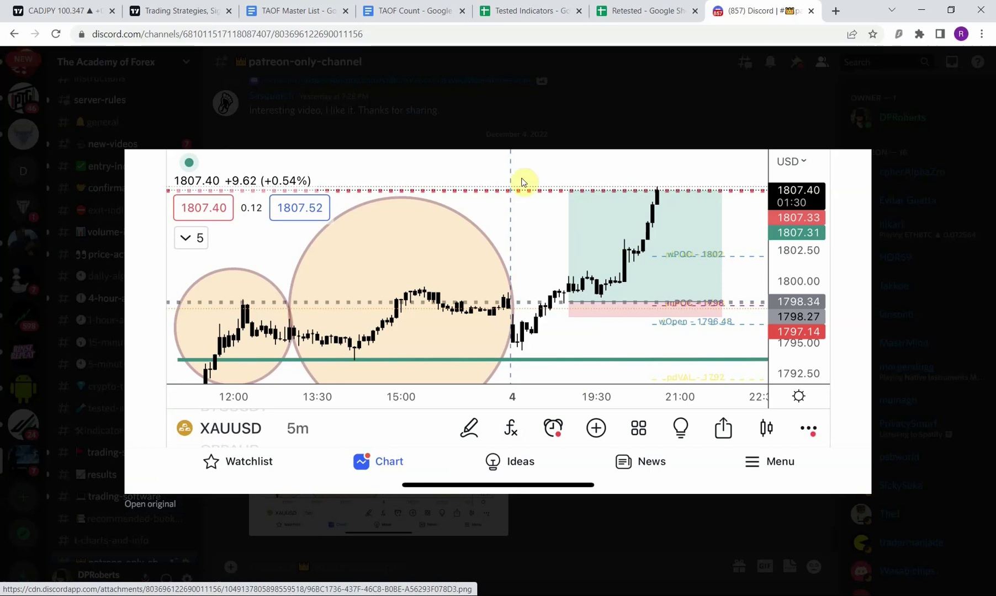
{"action": "left_click", "coordinate": [541, 137]}
Step: Go back through the older channel posts to the EURGBP daily-level setup and view its chart enlarged
{"action": "scroll", "coordinate": [342, 276], "scroll_direction": "up", "scroll_amount": 5}
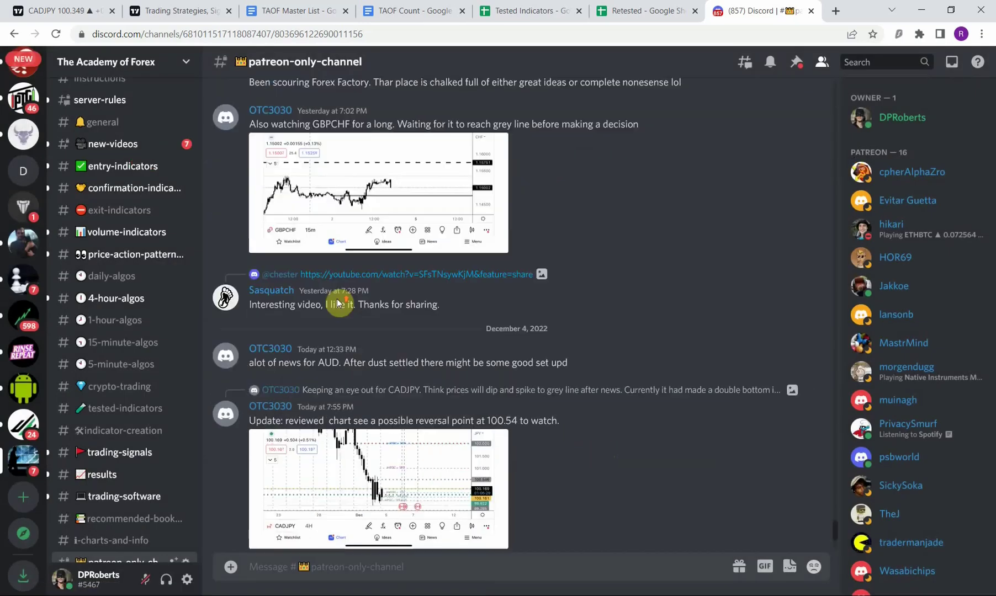
{"action": "scroll", "coordinate": [538, 426], "scroll_direction": "up", "scroll_amount": 5}
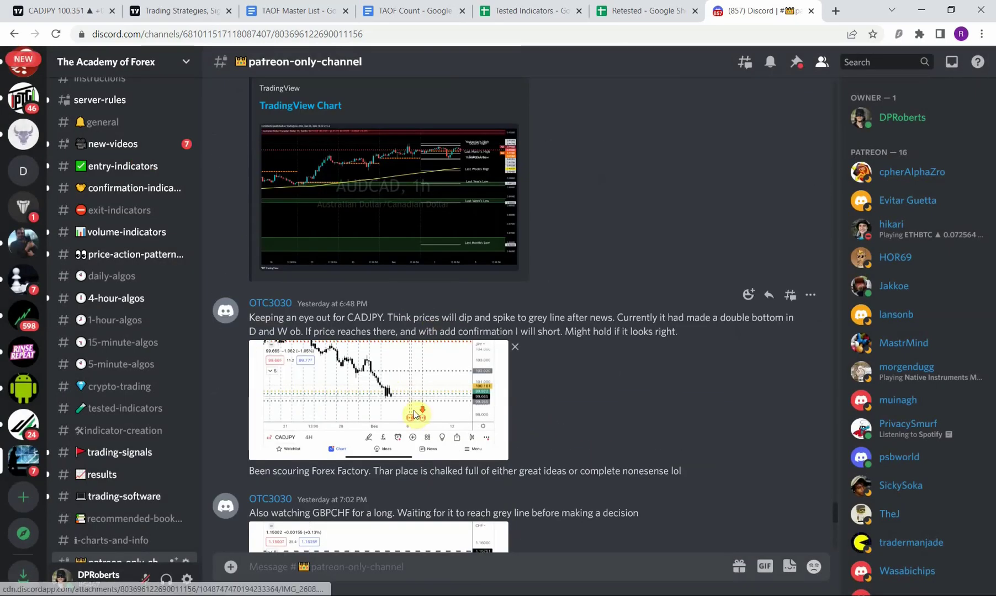
{"action": "scroll", "coordinate": [412, 396], "scroll_direction": "down", "scroll_amount": 3}
{"action": "scroll", "coordinate": [351, 376], "scroll_direction": "up", "scroll_amount": 5}
{"action": "scroll", "coordinate": [443, 308], "scroll_direction": "up", "scroll_amount": 10}
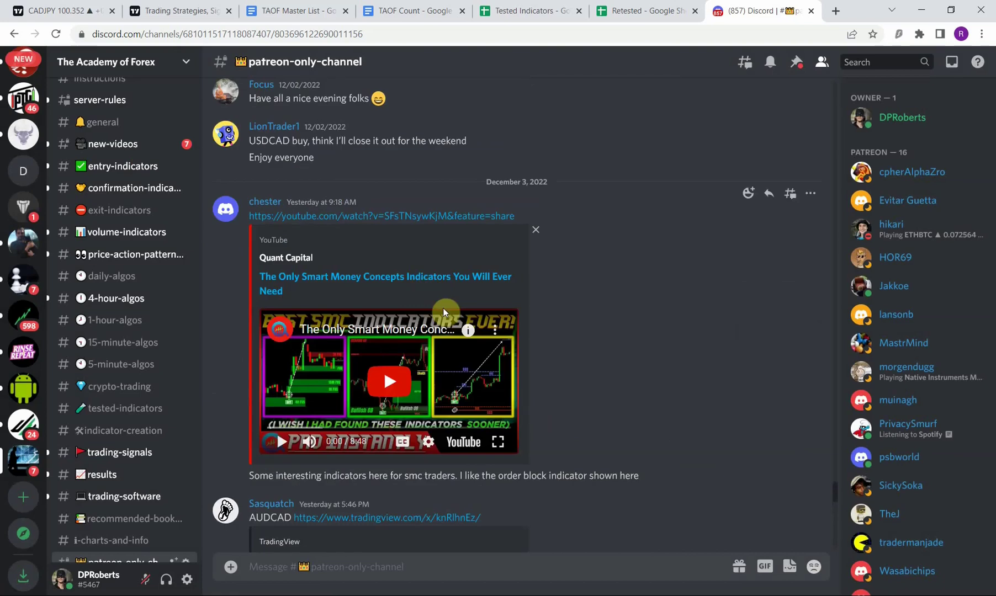
{"action": "scroll", "coordinate": [528, 369], "scroll_direction": "down", "scroll_amount": 4}
{"action": "scroll", "coordinate": [460, 372], "scroll_direction": "up", "scroll_amount": 10}
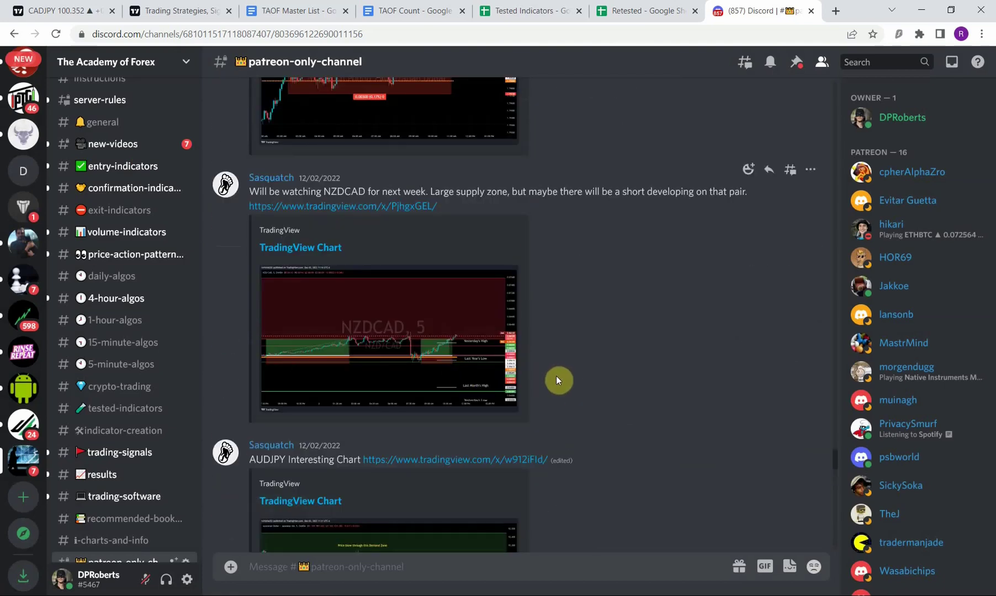
{"action": "scroll", "coordinate": [556, 377], "scroll_direction": "up", "scroll_amount": 15}
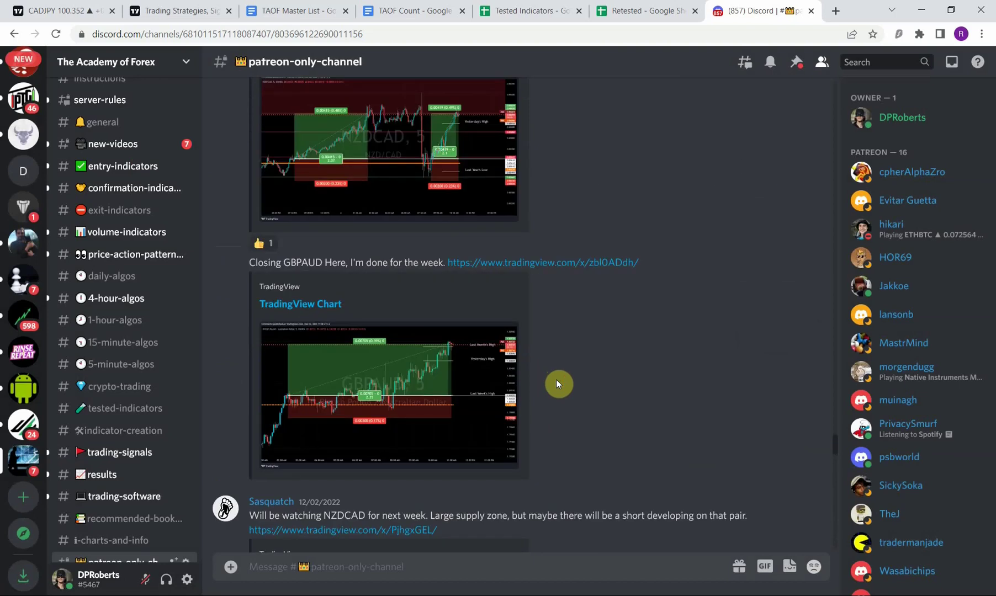
{"action": "scroll", "coordinate": [575, 398], "scroll_direction": "up", "scroll_amount": 2}
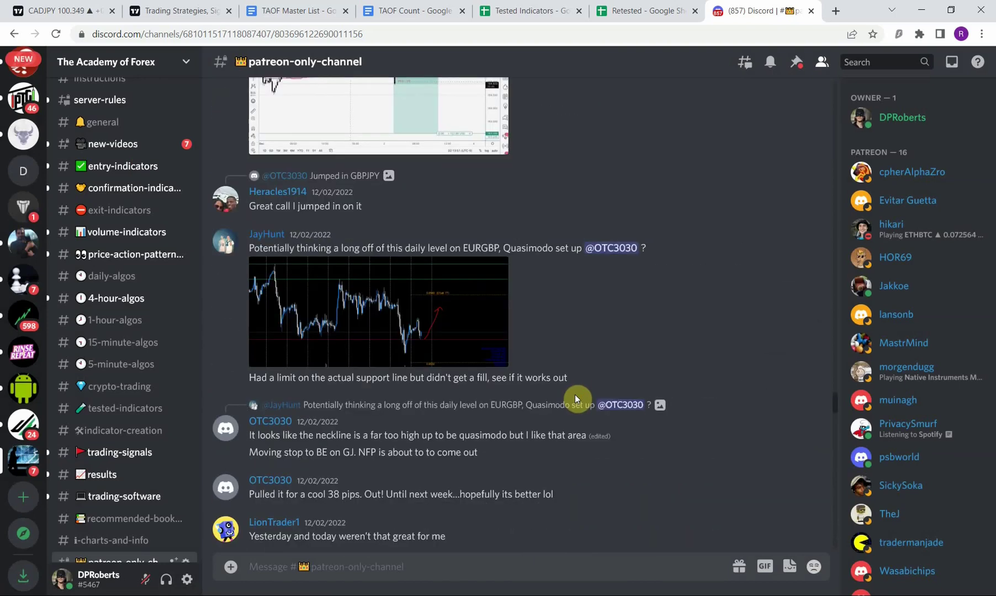
{"action": "left_click", "coordinate": [430, 325]}
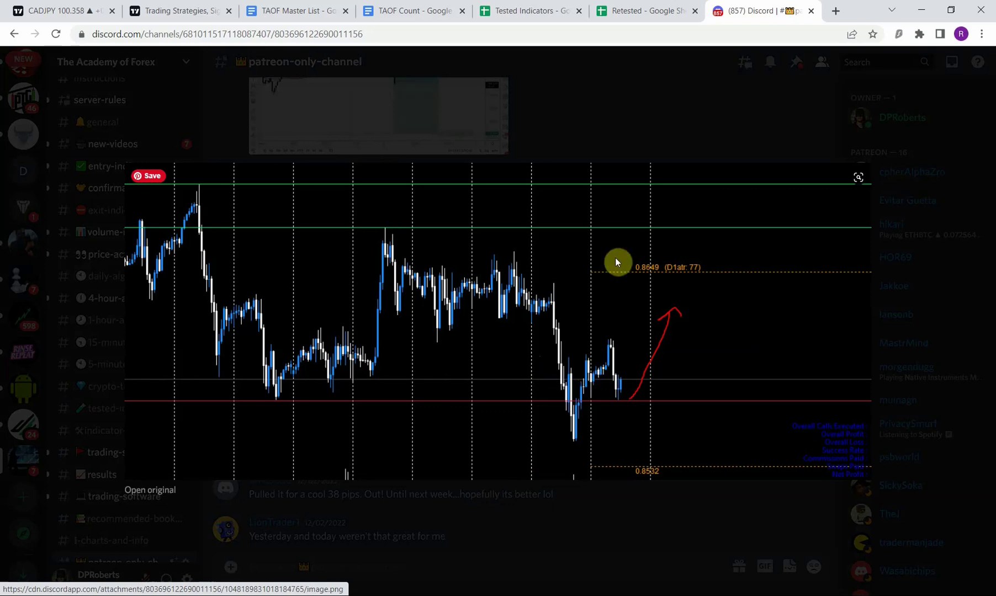
{"action": "left_click", "coordinate": [589, 146]}
Step: Find the 1 December 2022 post about the next daily order block and view its NZDCAD chart enlarged
{"action": "scroll", "coordinate": [537, 327], "scroll_direction": "up", "scroll_amount": 5}
{"action": "scroll", "coordinate": [537, 327], "scroll_direction": "up", "scroll_amount": 20}
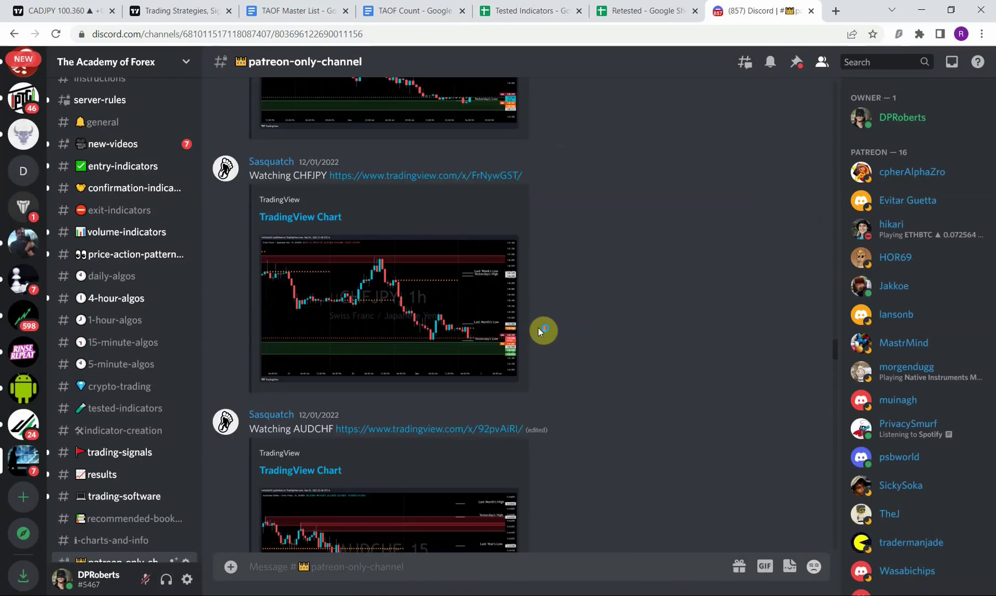
{"action": "scroll", "coordinate": [528, 347], "scroll_direction": "up", "scroll_amount": 10}
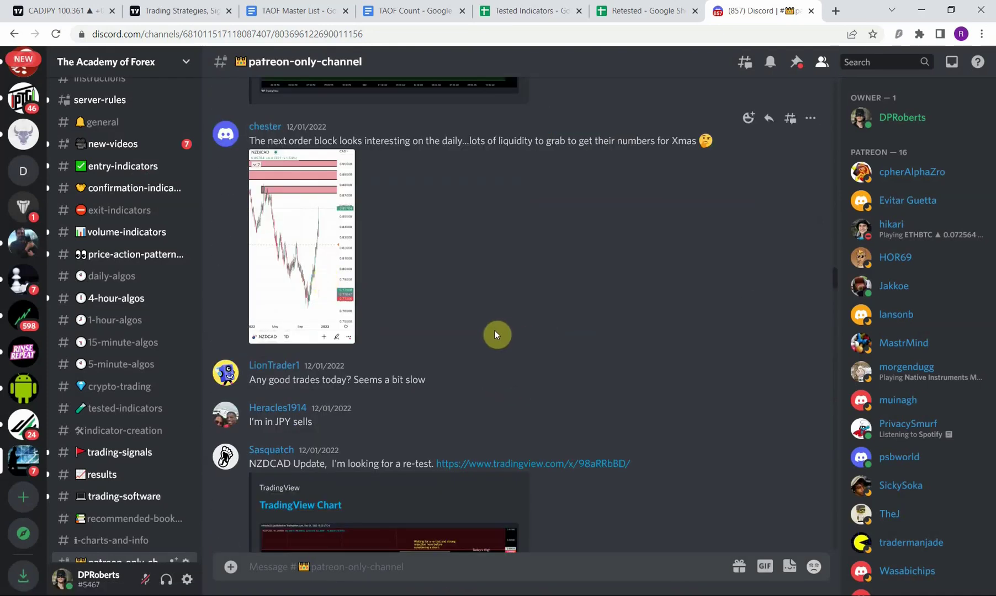
{"action": "scroll", "coordinate": [491, 329], "scroll_direction": "down", "scroll_amount": 1}
{"action": "scroll", "coordinate": [488, 328], "scroll_direction": "up", "scroll_amount": 2}
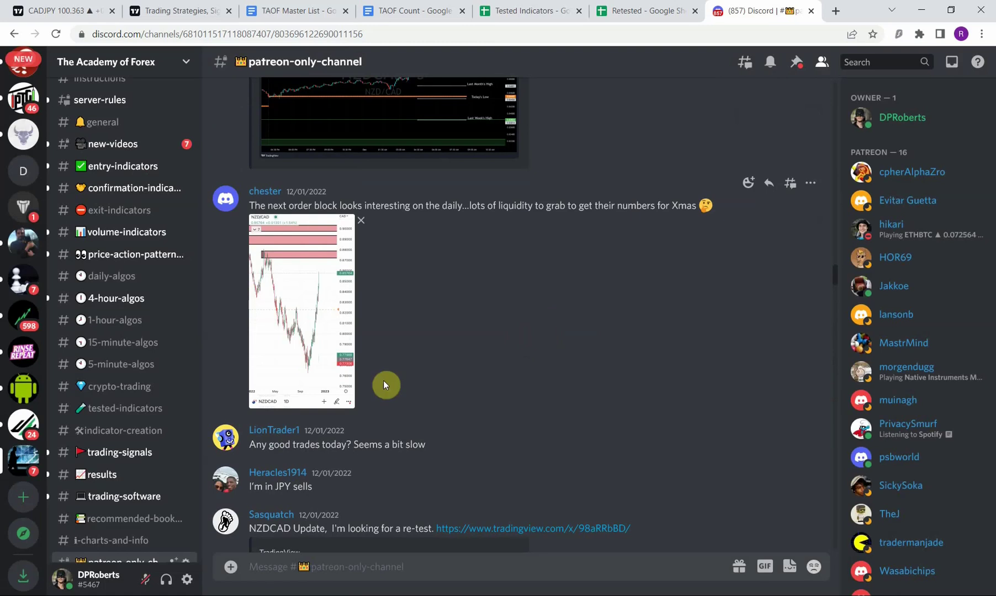
{"action": "left_click", "coordinate": [319, 313]}
{"action": "left_click", "coordinate": [694, 400]}
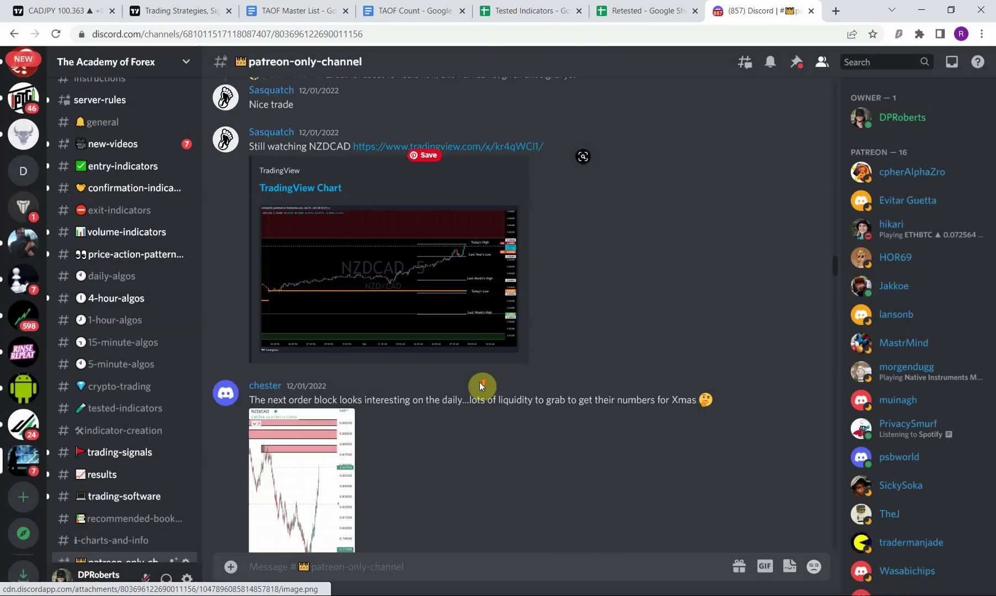
Step: Look through the trade charts and pair watch posts shared in the channel on 1 December 2022
{"action": "scroll", "coordinate": [478, 382], "scroll_direction": "up", "scroll_amount": 3}
{"action": "scroll", "coordinate": [571, 404], "scroll_direction": "up", "scroll_amount": 5}
{"action": "scroll", "coordinate": [571, 405], "scroll_direction": "up", "scroll_amount": 3}
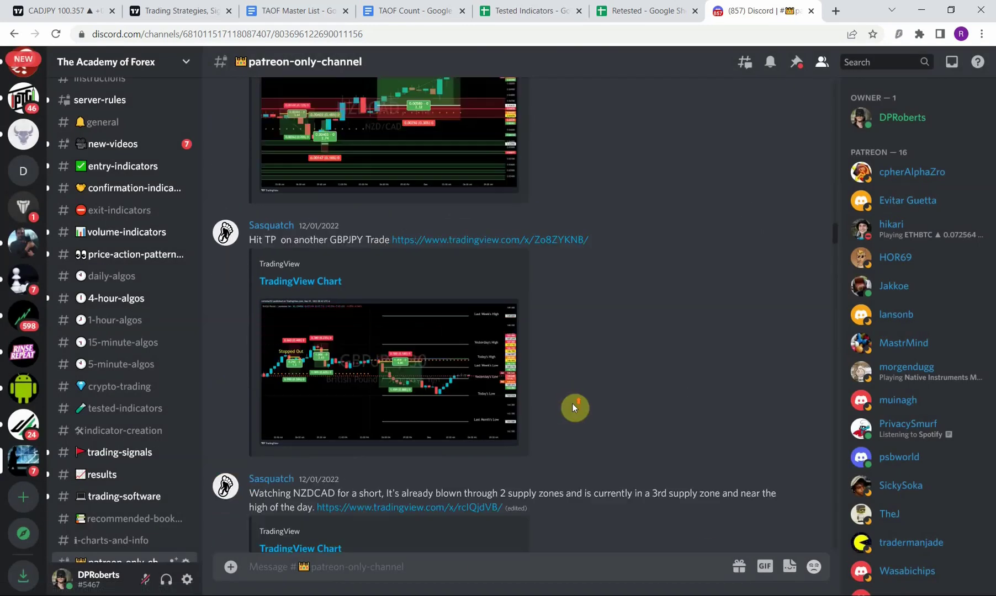
{"action": "scroll", "coordinate": [575, 403], "scroll_direction": "down", "scroll_amount": 10}
{"action": "scroll", "coordinate": [579, 403], "scroll_direction": "down", "scroll_amount": 3}
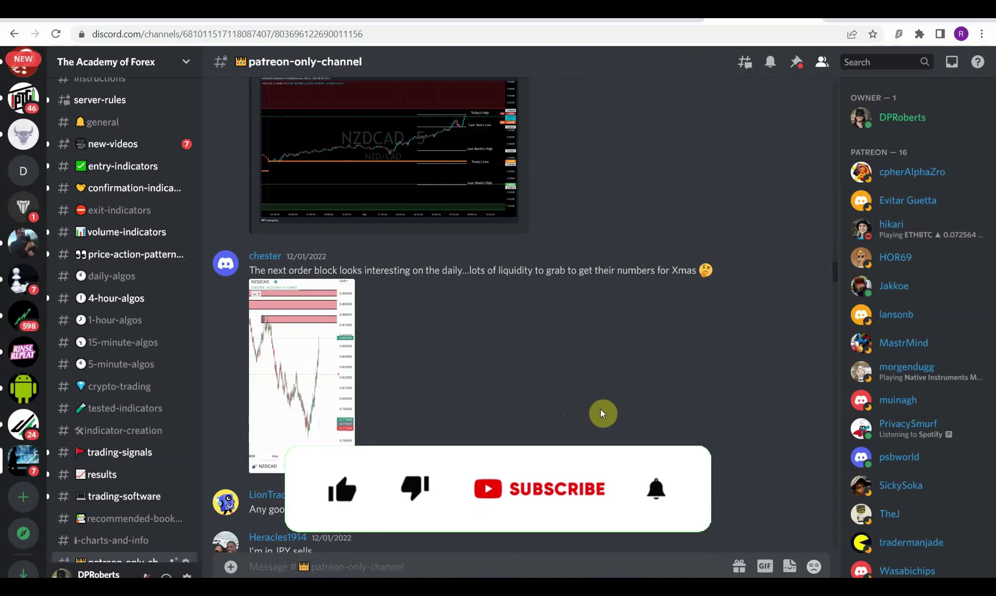
{"action": "scroll", "coordinate": [602, 412], "scroll_direction": "down", "scroll_amount": 10}
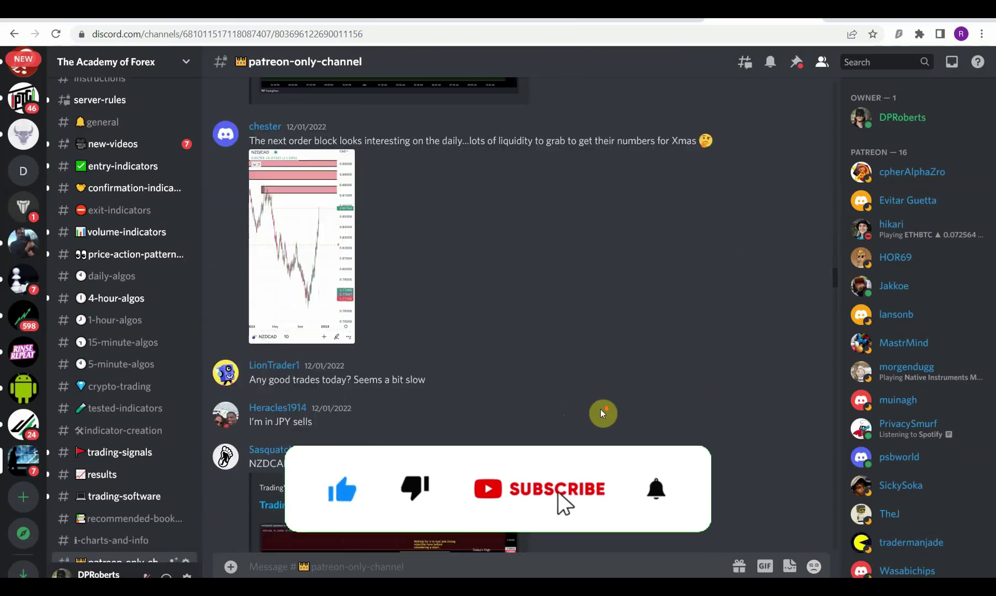
{"action": "scroll", "coordinate": [624, 425], "scroll_direction": "down", "scroll_amount": 4}
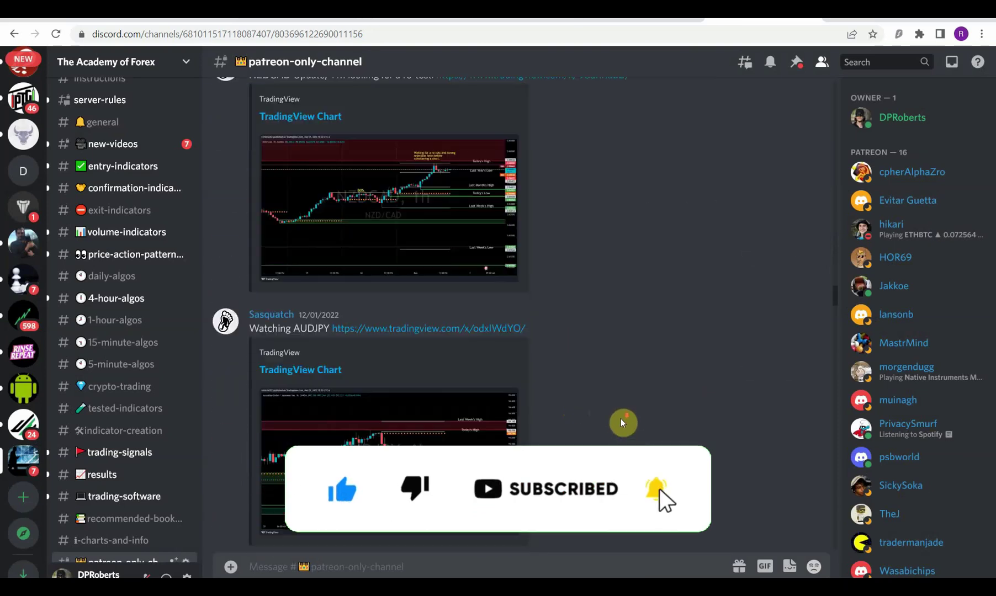
{"action": "scroll", "coordinate": [619, 418], "scroll_direction": "down", "scroll_amount": 4}
{"action": "scroll", "coordinate": [618, 413], "scroll_direction": "down", "scroll_amount": 6}
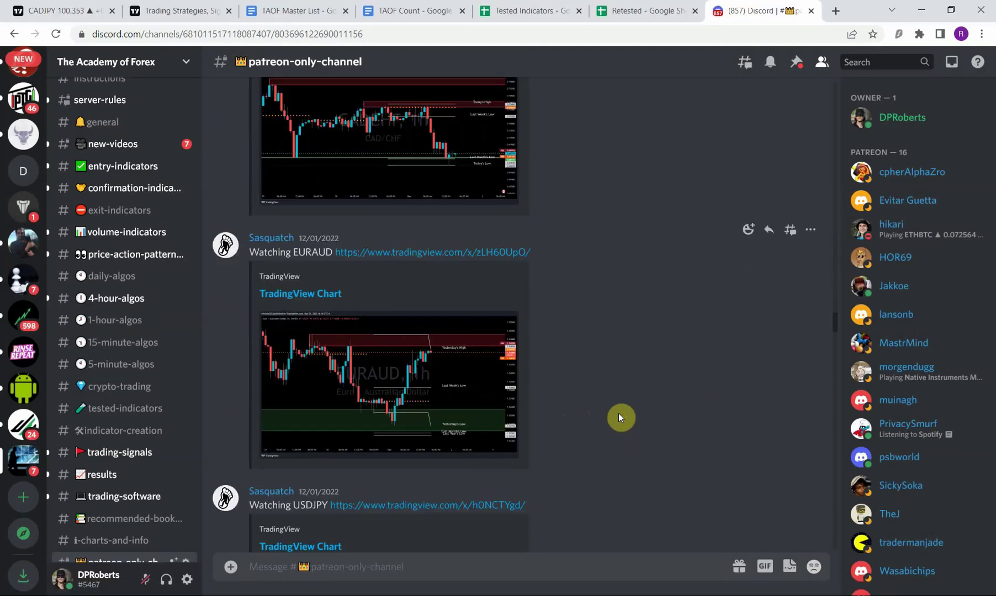
Step: Switch from Discord to the TradingView CADJPY daily chart and bring the March and September 2017 signals into view
{"action": "scroll", "coordinate": [618, 413], "scroll_direction": "down", "scroll_amount": 6}
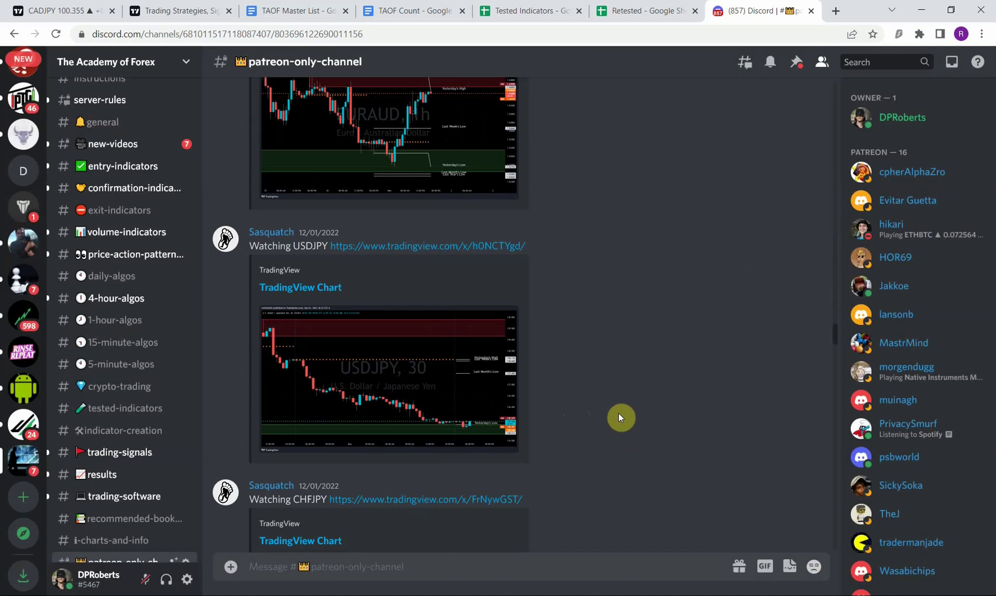
{"action": "left_click", "coordinate": [24, 4]}
{"action": "scroll", "coordinate": [645, 290], "scroll_direction": "down", "scroll_amount": 7}
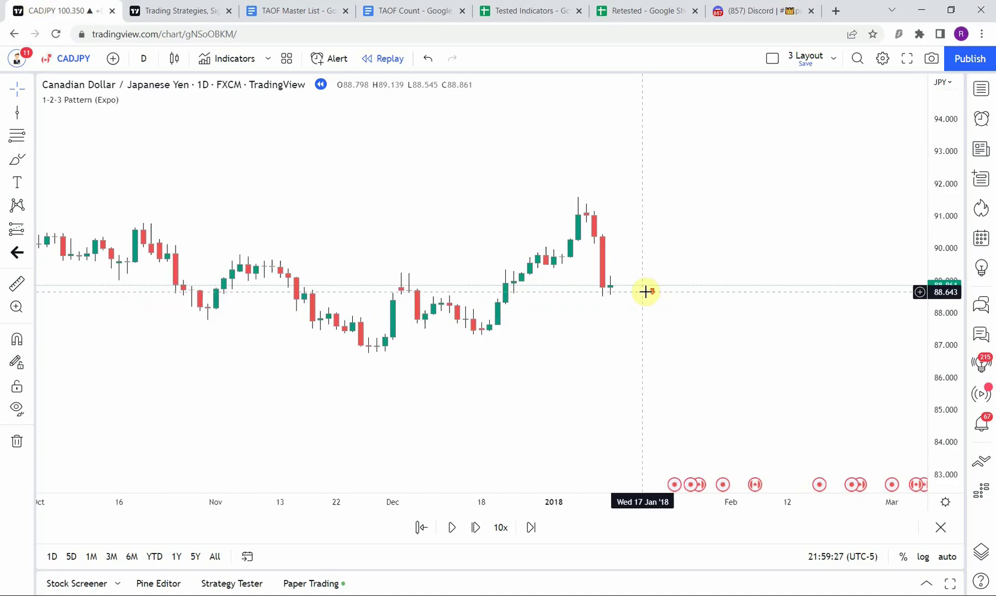
{"action": "left_click_drag", "start_coordinate": [294, 362], "coordinate": [325, 346]}
{"action": "scroll", "coordinate": [645, 223], "scroll_direction": "down", "scroll_amount": 10}
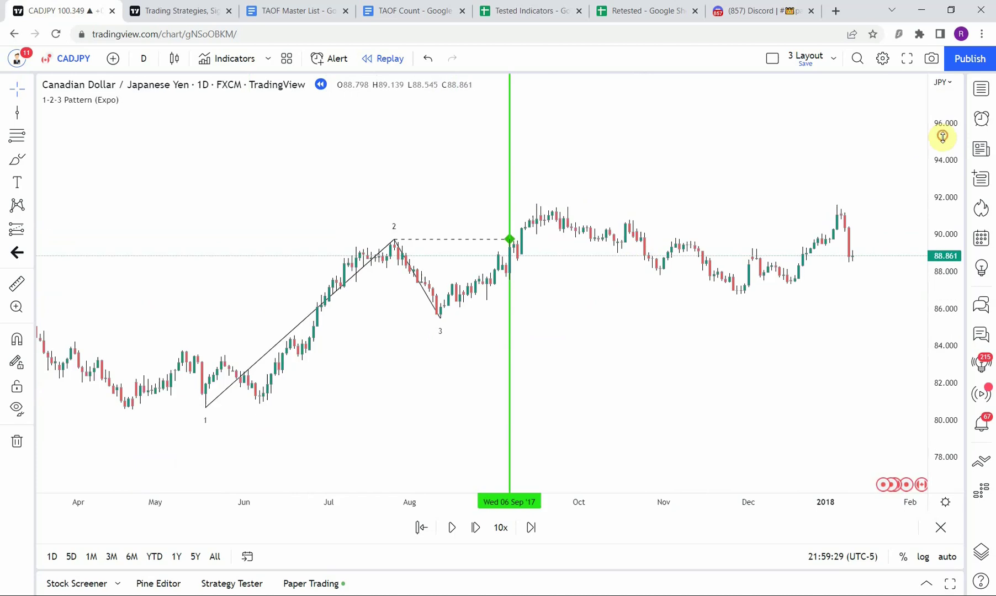
{"action": "scroll", "coordinate": [453, 396], "scroll_direction": "up", "scroll_amount": 4}
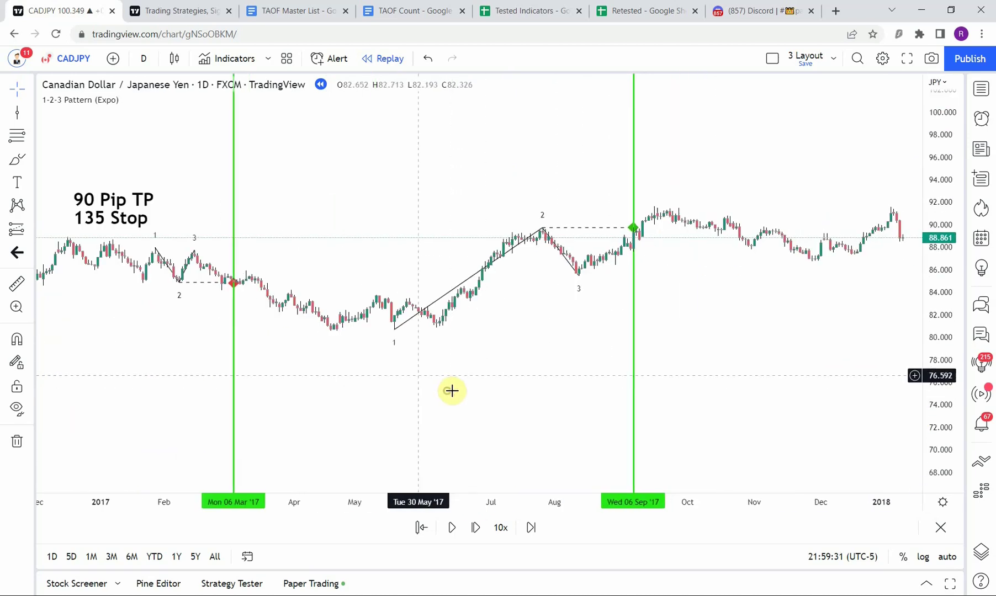
{"action": "left_click_drag", "start_coordinate": [425, 399], "coordinate": [518, 398]}
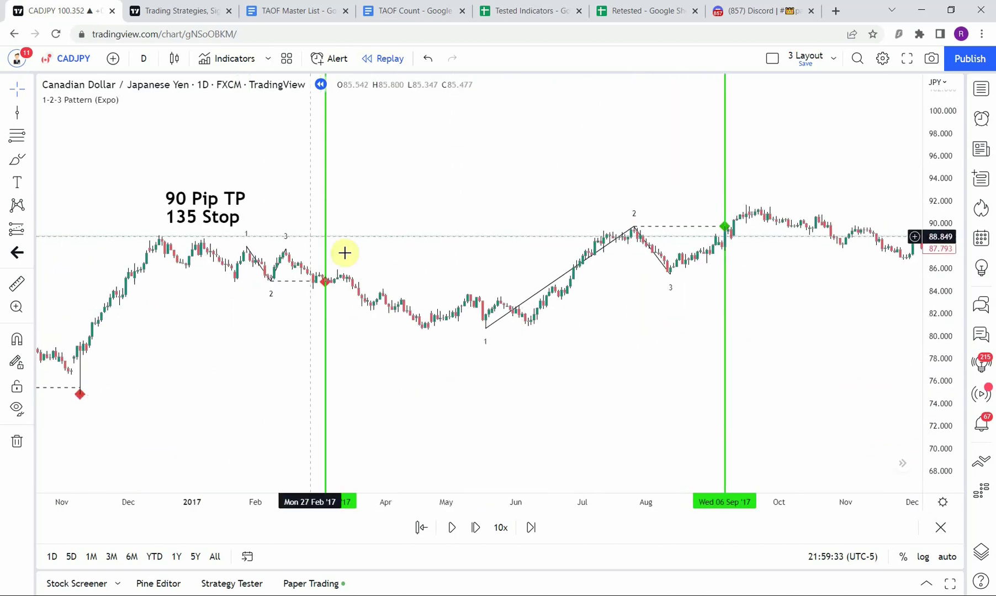
{"action": "scroll", "coordinate": [531, 392], "scroll_direction": "right", "scroll_amount": 3}
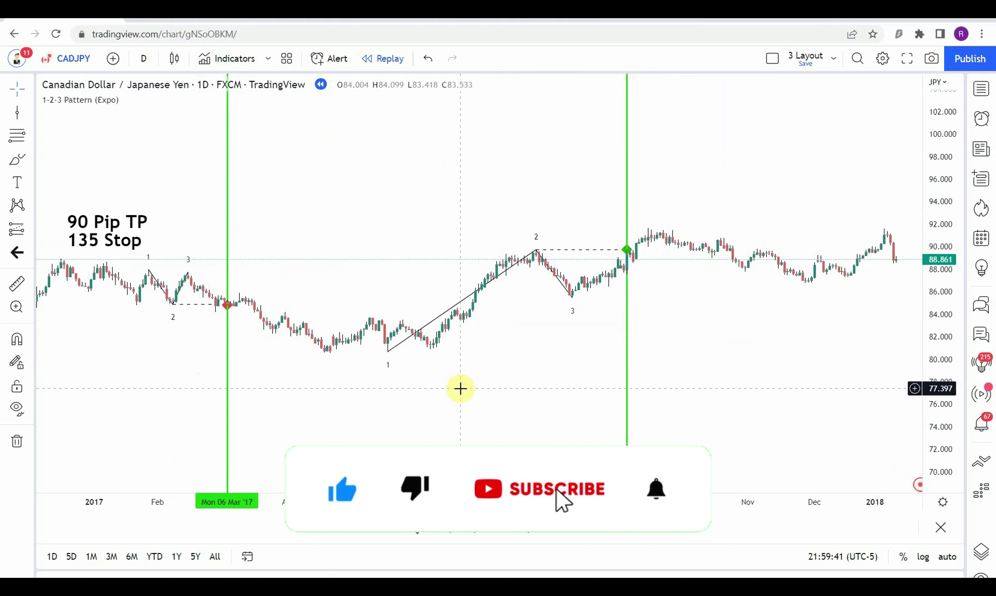
Step: Examine the two 2017 1-2-3 patterns on the chart, including their signal lines on 6 March and 6 September
{"action": "mouse_move", "coordinate": [462, 388]}
{"action": "left_mouse_down"}
{"action": "mouse_move", "coordinate": [493, 383]}
{"action": "mouse_move", "coordinate": [495, 373]}
{"action": "left_mouse_up"}
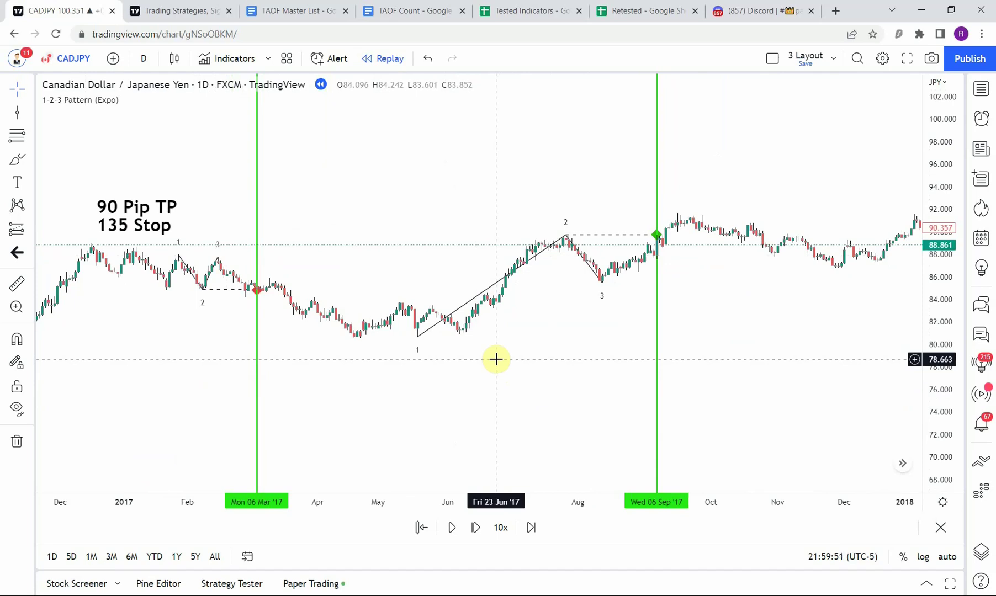
{"action": "left_click_drag", "start_coordinate": [391, 402], "coordinate": [487, 412]}
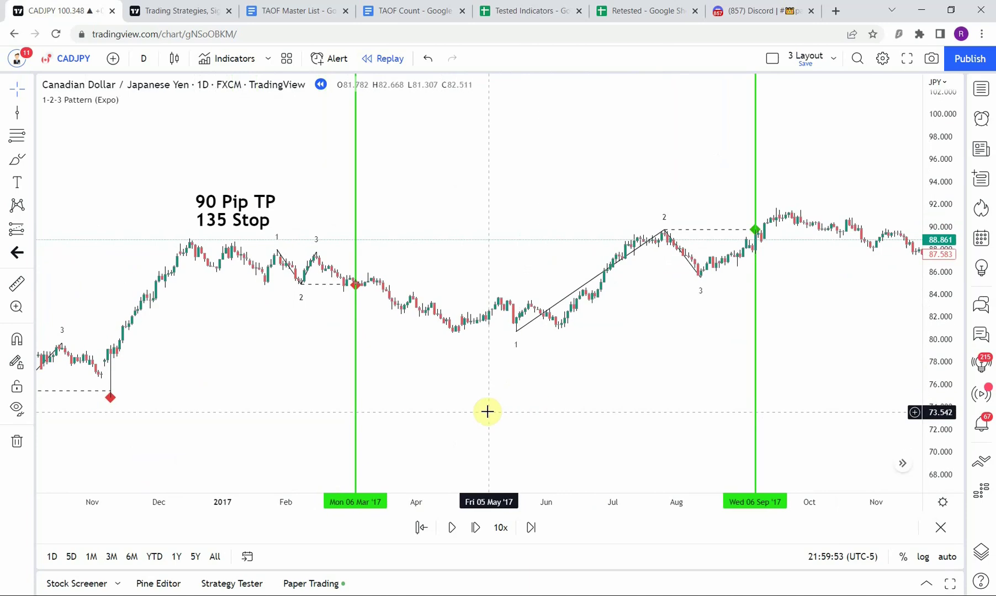
{"action": "scroll", "coordinate": [497, 397], "scroll_direction": "up", "scroll_amount": 2}
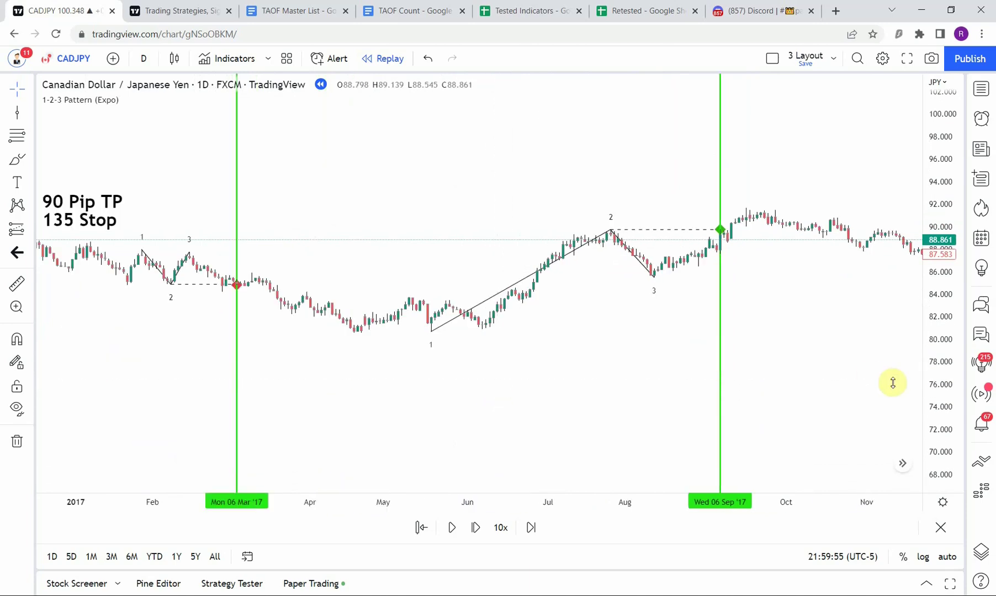
{"action": "left_click_drag", "start_coordinate": [942, 383], "coordinate": [940, 303]}
{"action": "left_click_drag", "start_coordinate": [449, 393], "coordinate": [497, 404]}
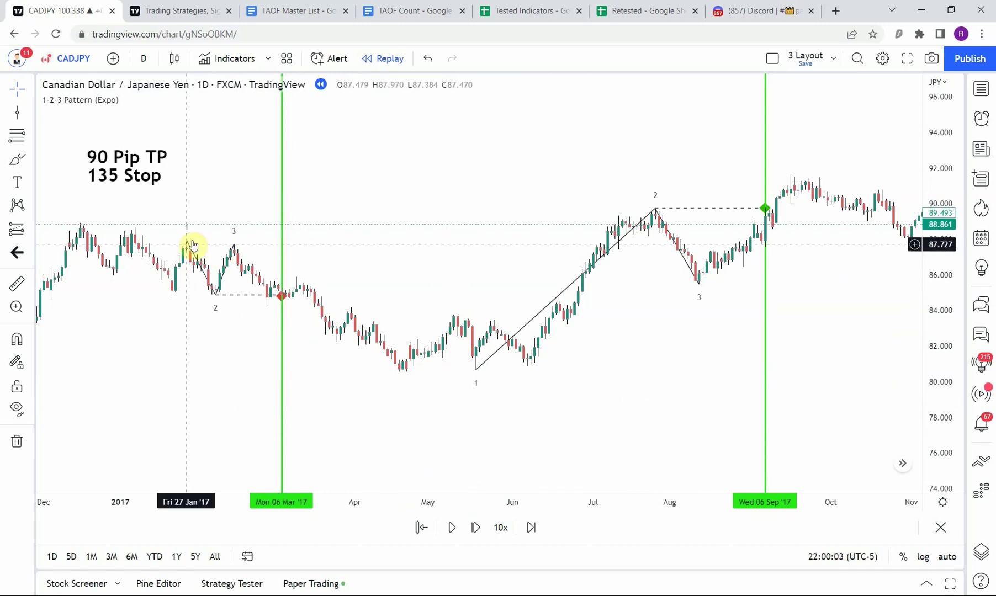
{"action": "left_click_drag", "start_coordinate": [420, 399], "coordinate": [502, 388]}
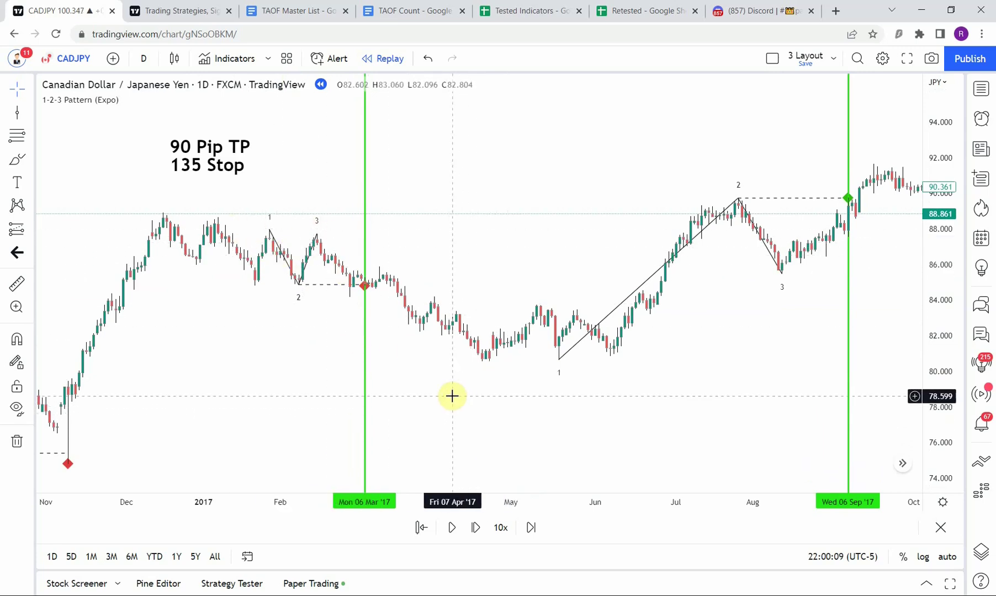
{"action": "left_click_drag", "start_coordinate": [611, 354], "coordinate": [561, 387]}
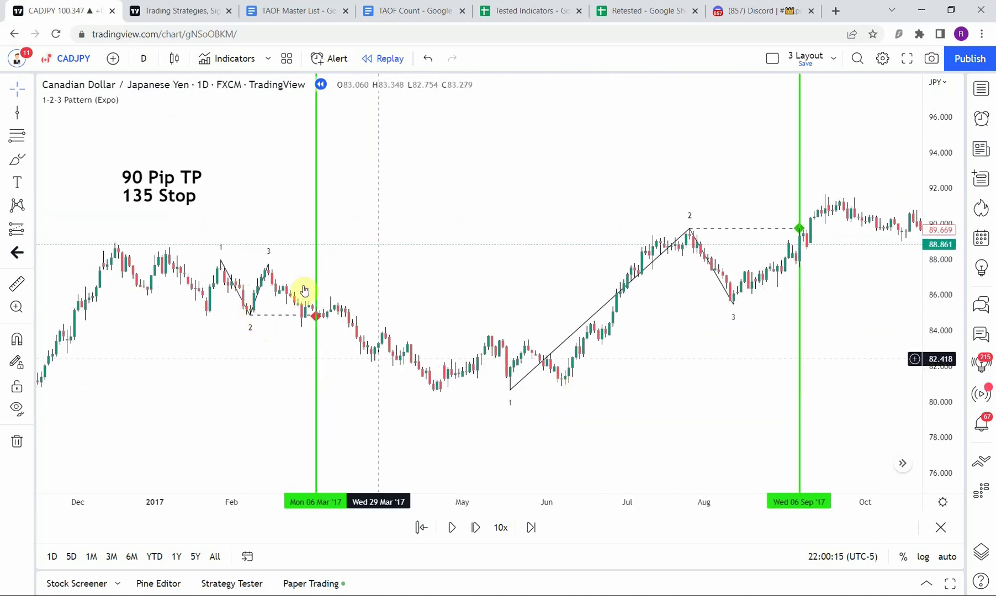
{"action": "left_click_drag", "start_coordinate": [645, 415], "coordinate": [483, 403]}
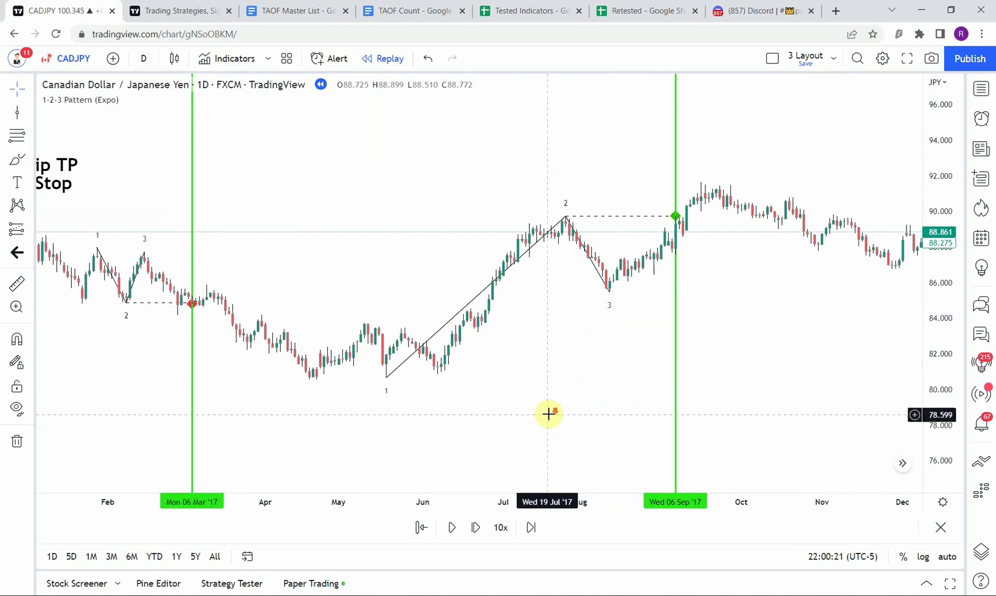
Step: Look back through the 2016 1-2-3 patterns on the CADJPY chart, then return to the 2017 patterns
{"action": "scroll", "coordinate": [470, 409], "scroll_direction": "down", "scroll_amount": 4}
{"action": "left_click_drag", "start_coordinate": [380, 405], "coordinate": [529, 351]}
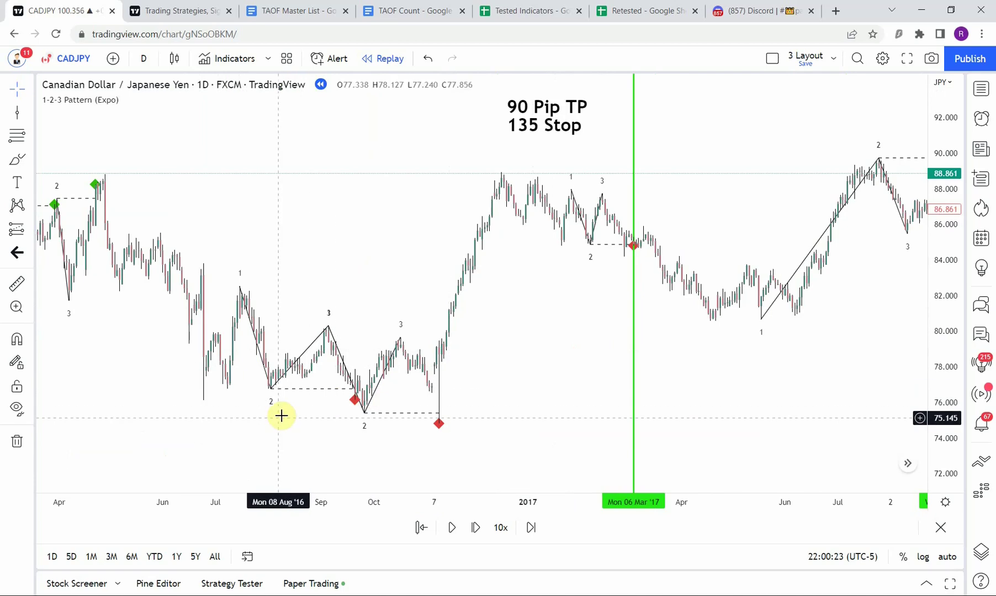
{"action": "scroll", "coordinate": [220, 411], "scroll_direction": "up", "scroll_amount": 2}
{"action": "left_click_drag", "start_coordinate": [185, 396], "coordinate": [562, 407]}
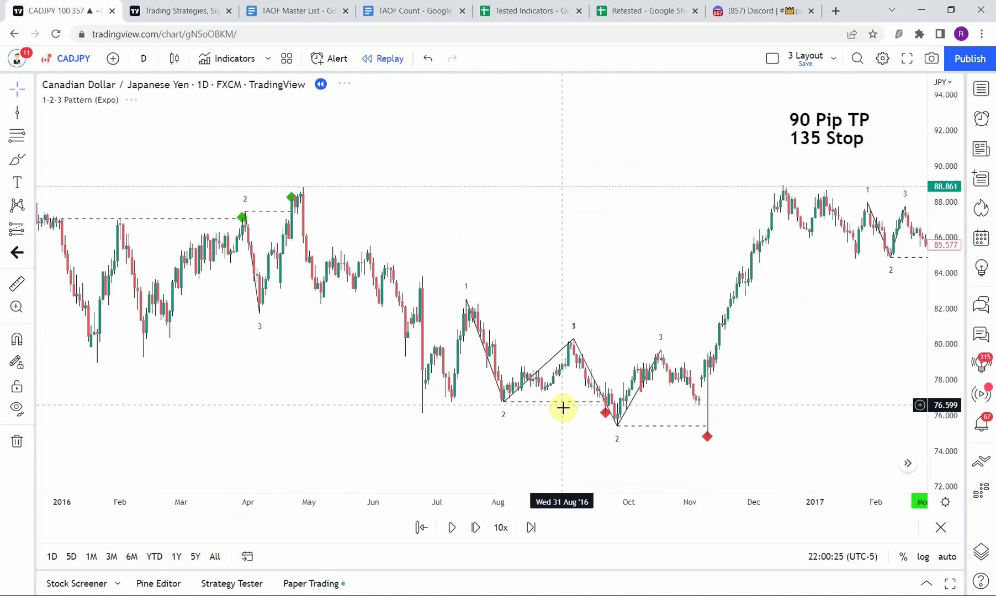
{"action": "left_click_drag", "start_coordinate": [305, 362], "coordinate": [436, 376]}
{"action": "left_click_drag", "start_coordinate": [337, 385], "coordinate": [496, 385]}
{"action": "left_click_drag", "start_coordinate": [612, 398], "coordinate": [138, 411]}
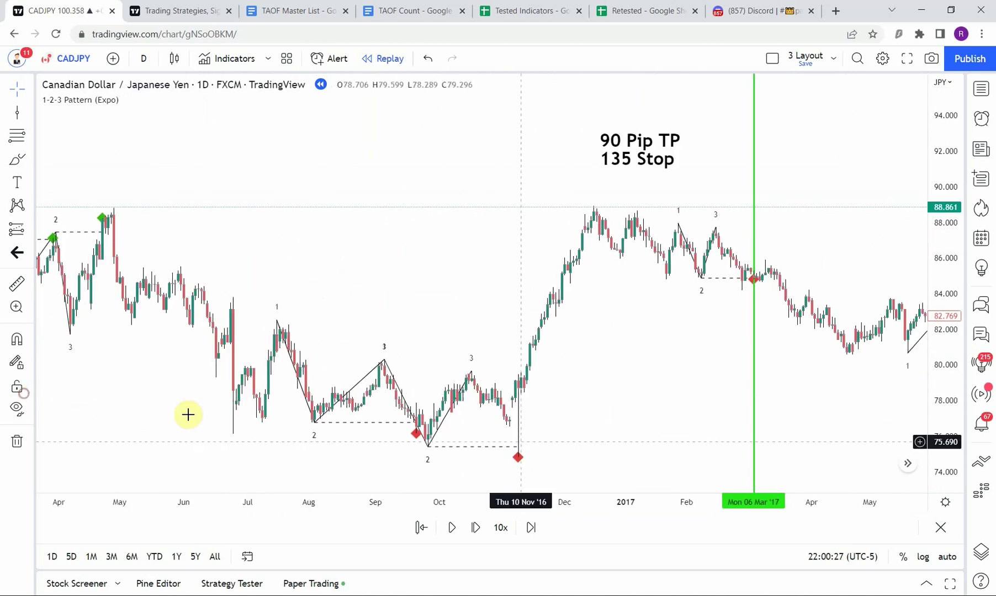
{"action": "left_click_drag", "start_coordinate": [587, 409], "coordinate": [134, 390]}
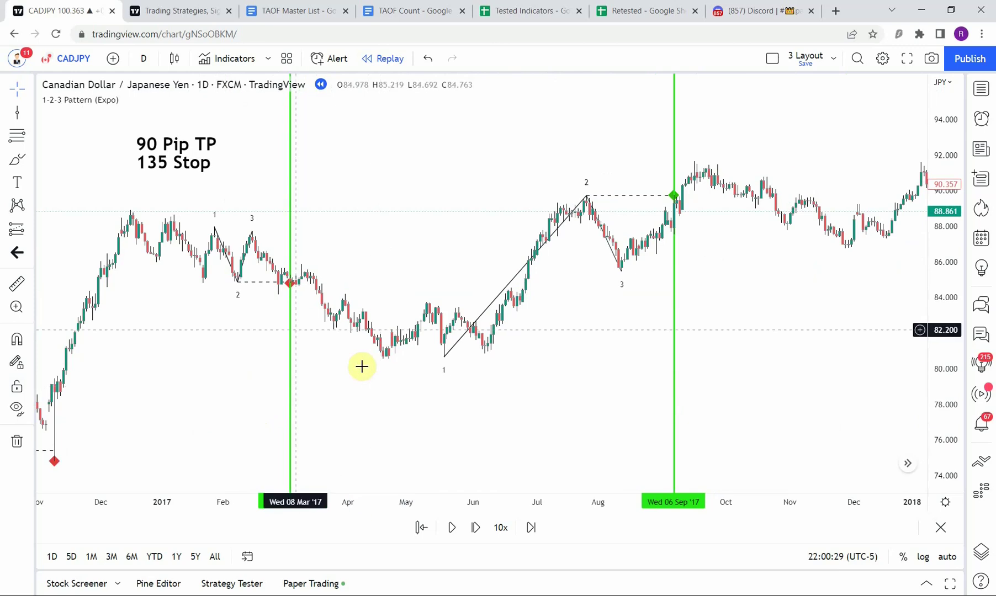
{"action": "left_click_drag", "start_coordinate": [578, 372], "coordinate": [556, 382]}
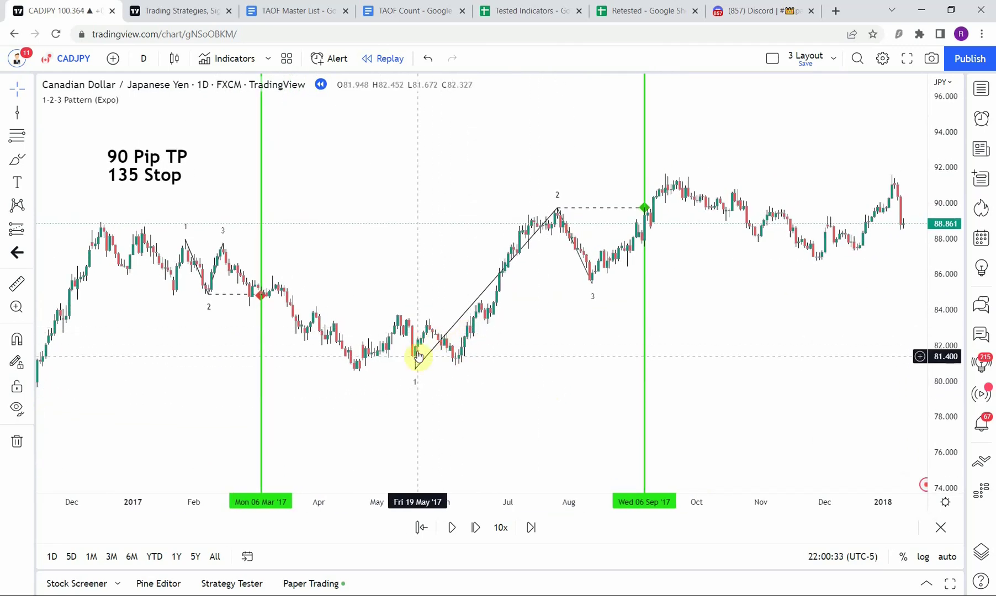
{"action": "left_click_drag", "start_coordinate": [534, 401], "coordinate": [514, 389]}
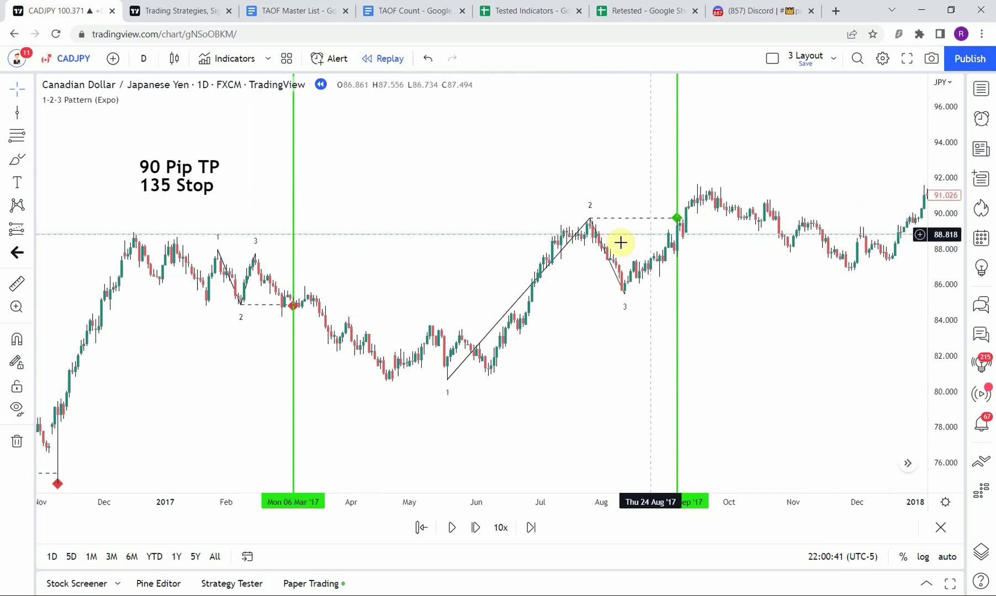
Step: Review the 1-2-3 patterns from October 2015 through April 2016, then come back to the 2017 signals
{"action": "left_click_drag", "start_coordinate": [360, 391], "coordinate": [536, 361]}
{"action": "left_click_drag", "start_coordinate": [335, 376], "coordinate": [583, 382]}
{"action": "left_click_drag", "start_coordinate": [124, 391], "coordinate": [509, 387]}
{"action": "left_click_drag", "start_coordinate": [262, 385], "coordinate": [484, 394]}
{"action": "left_click_drag", "start_coordinate": [222, 316], "coordinate": [365, 362]}
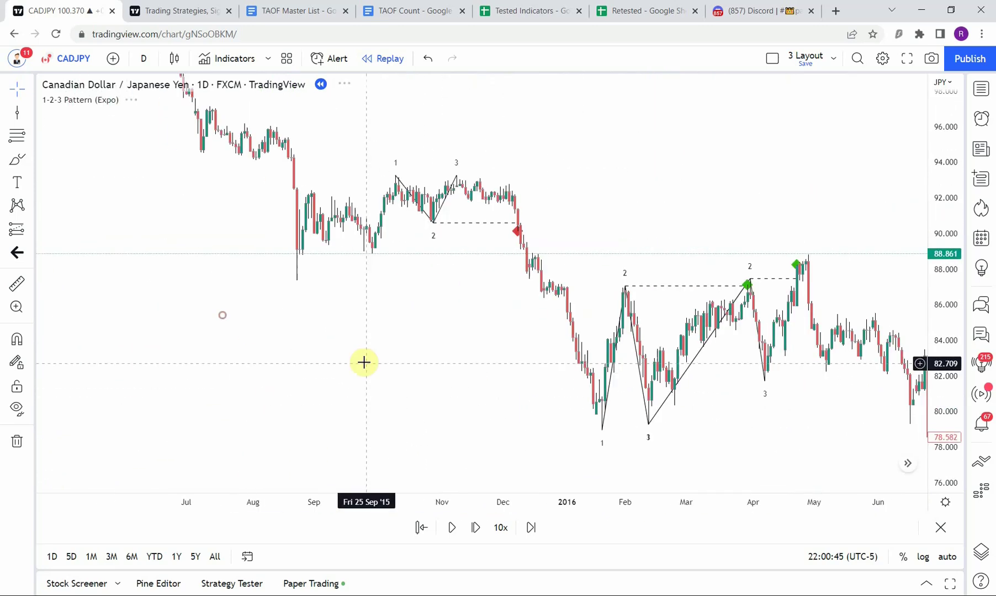
{"action": "left_click_drag", "start_coordinate": [308, 329], "coordinate": [288, 370]}
{"action": "left_click_drag", "start_coordinate": [430, 416], "coordinate": [232, 356]}
{"action": "scroll", "coordinate": [159, 401], "scroll_direction": "up", "scroll_amount": 3}
{"action": "mouse_move", "coordinate": [159, 401]}
{"action": "left_mouse_down"}
{"action": "mouse_move", "coordinate": [416, 382]}
{"action": "mouse_move", "coordinate": [356, 405]}
{"action": "mouse_move", "coordinate": [299, 409]}
{"action": "mouse_move", "coordinate": [172, 388]}
{"action": "left_mouse_up"}
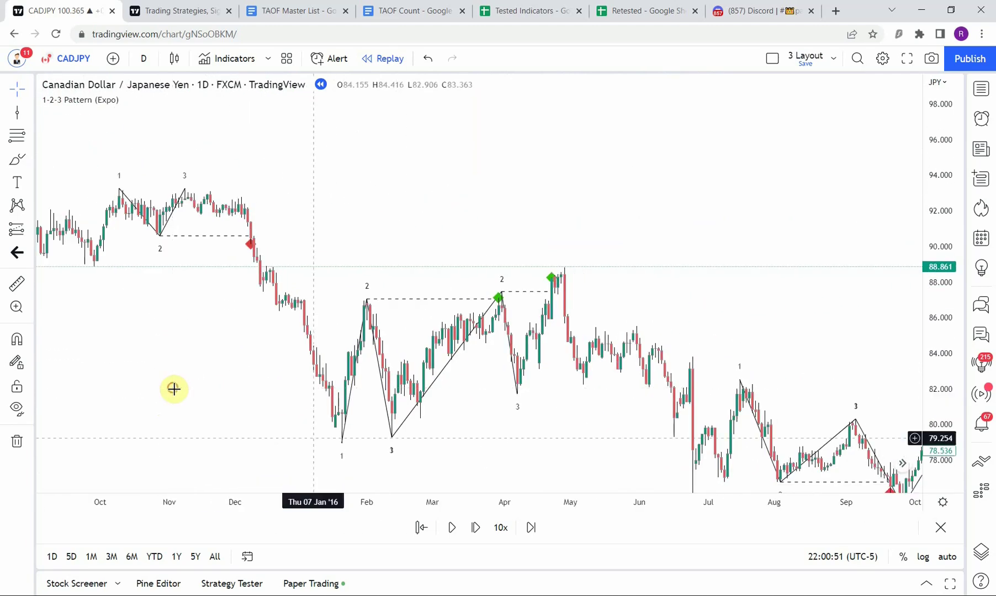
{"action": "left_click_drag", "start_coordinate": [591, 435], "coordinate": [53, 400]}
{"action": "left_click_drag", "start_coordinate": [663, 431], "coordinate": [147, 386]}
{"action": "left_click_drag", "start_coordinate": [607, 378], "coordinate": [550, 381]}
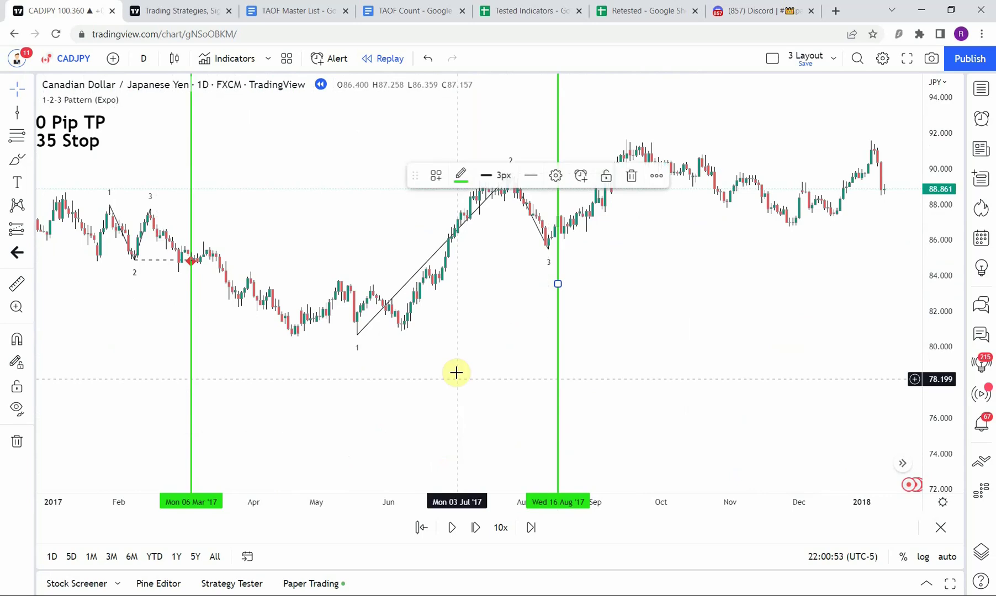
Step: Examine the bearish 1-2-3 pattern of October to December 2015 and the decline after its sell signal close up
{"action": "left_click_drag", "start_coordinate": [265, 360], "coordinate": [860, 413]}
{"action": "left_click_drag", "start_coordinate": [169, 358], "coordinate": [811, 349]}
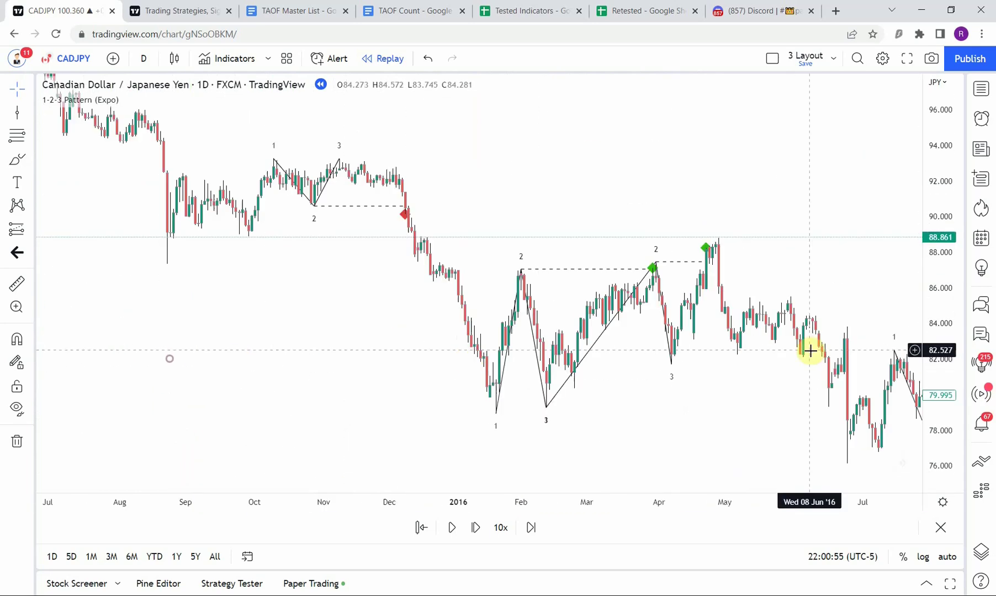
{"action": "mouse_move", "coordinate": [339, 332]}
{"action": "left_mouse_down"}
{"action": "mouse_move", "coordinate": [581, 389]}
{"action": "mouse_move", "coordinate": [345, 369]}
{"action": "left_mouse_up"}
{"action": "scroll", "coordinate": [341, 367], "scroll_direction": "up", "scroll_amount": 3}
{"action": "left_click_drag", "start_coordinate": [260, 338], "coordinate": [424, 343]}
{"action": "left_click_drag", "start_coordinate": [934, 470], "coordinate": [930, 411]}
{"action": "scroll", "coordinate": [361, 434], "scroll_direction": "up", "scroll_amount": 1}
{"action": "scroll", "coordinate": [324, 422], "scroll_direction": "up", "scroll_amount": 1}
{"action": "left_click_drag", "start_coordinate": [267, 368], "coordinate": [424, 396]}
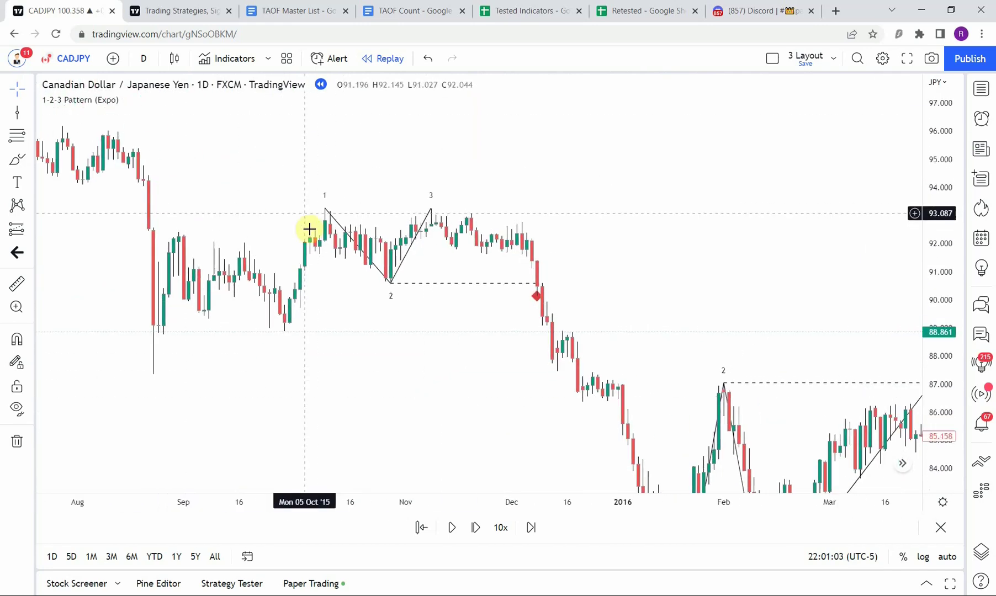
{"action": "left_click_drag", "start_coordinate": [425, 262], "coordinate": [472, 271]}
{"action": "left_click_drag", "start_coordinate": [471, 398], "coordinate": [333, 360]}
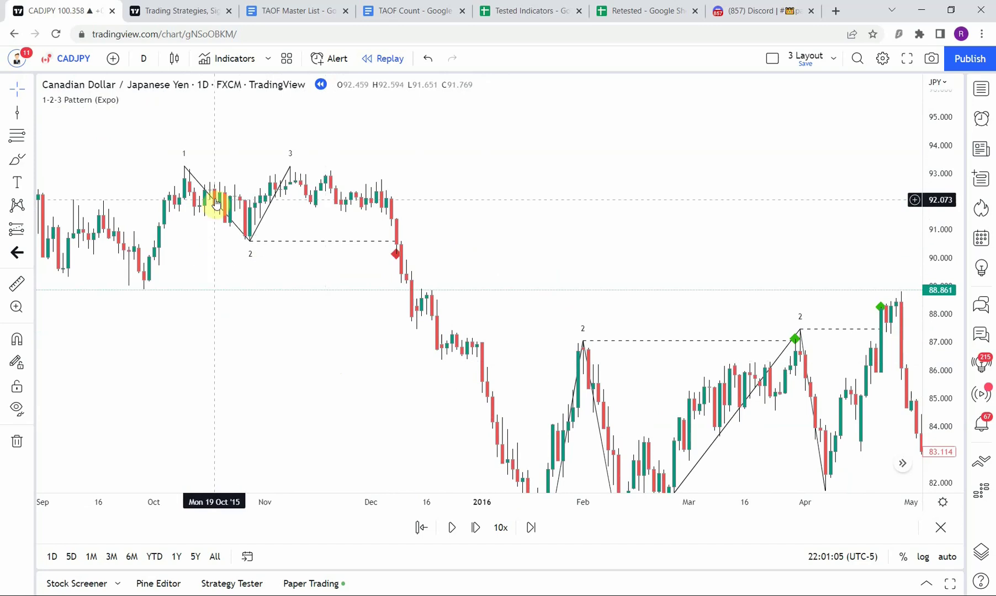
{"action": "left_click_drag", "start_coordinate": [354, 432], "coordinate": [344, 345]}
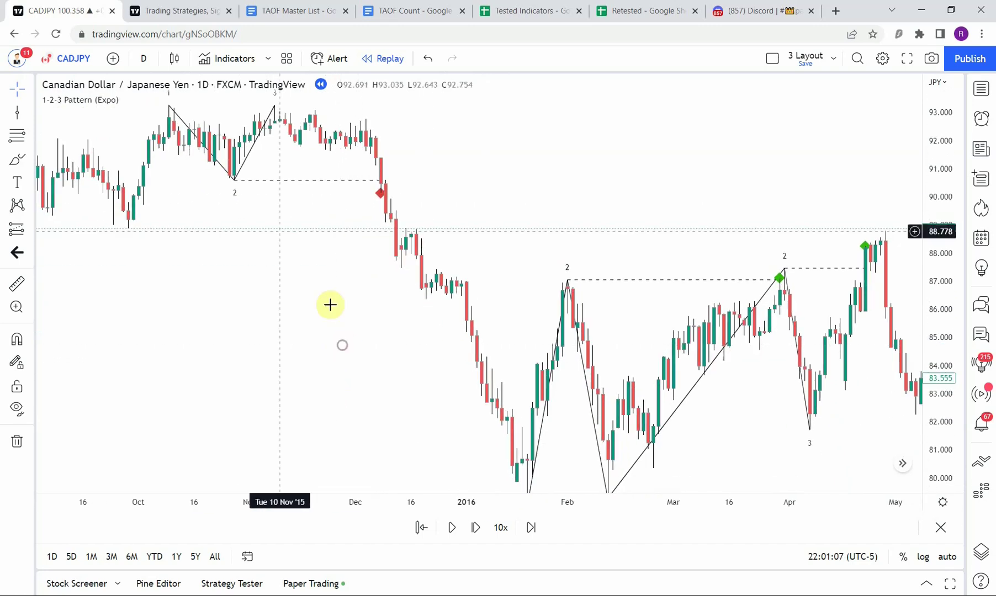
{"action": "left_click_drag", "start_coordinate": [444, 449], "coordinate": [440, 442]}
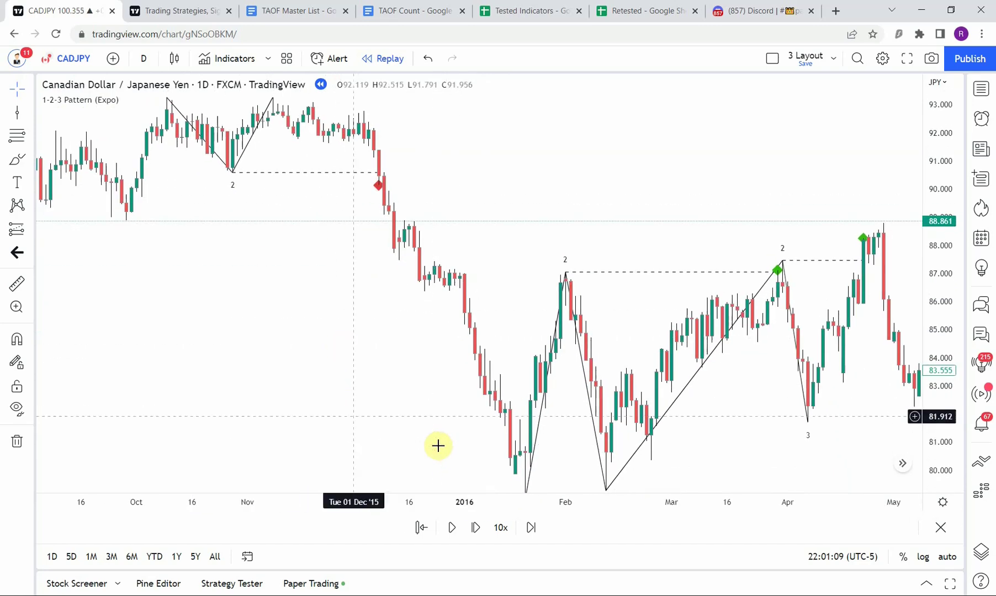
Step: Measure the price drop from the December 2015 sell signal to the mid-January 2016 lows, then clear the measurement
{"action": "left_click", "coordinate": [17, 283]}
{"action": "left_click_drag", "start_coordinate": [338, 187], "coordinate": [524, 464]}
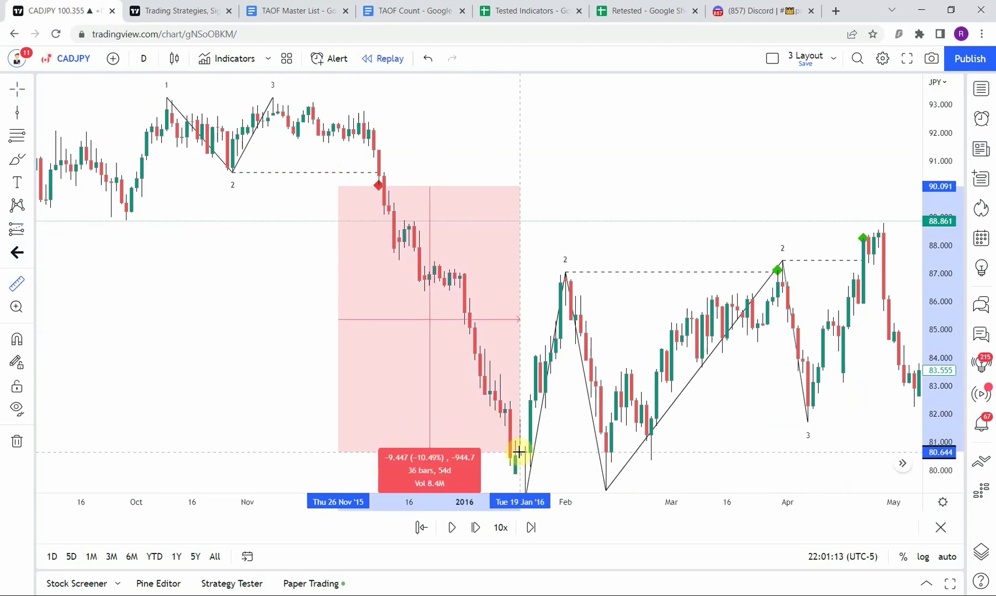
{"action": "left_click", "coordinate": [516, 457]}
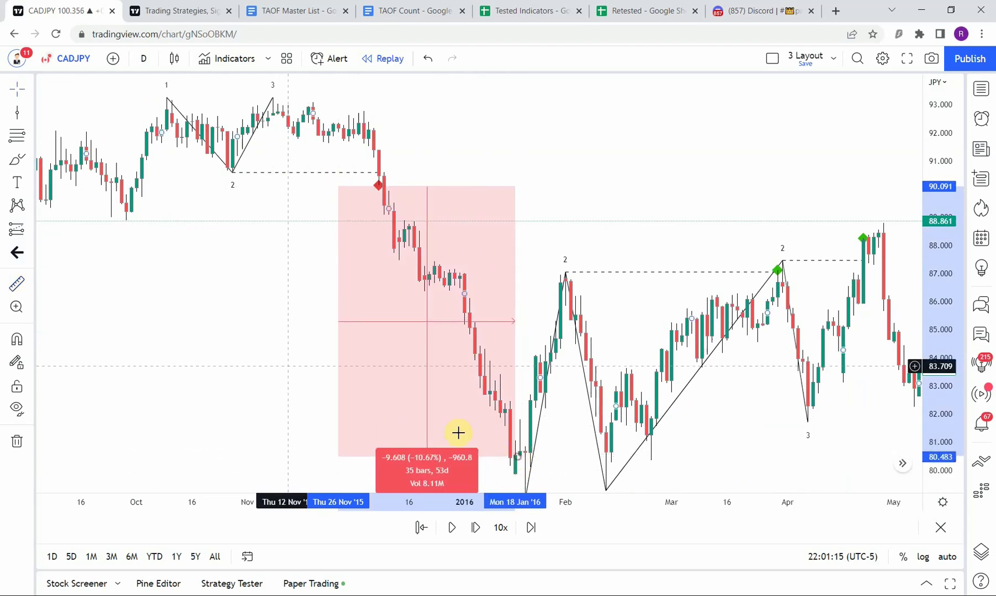
{"action": "left_click_drag", "start_coordinate": [252, 347], "coordinate": [198, 324]}
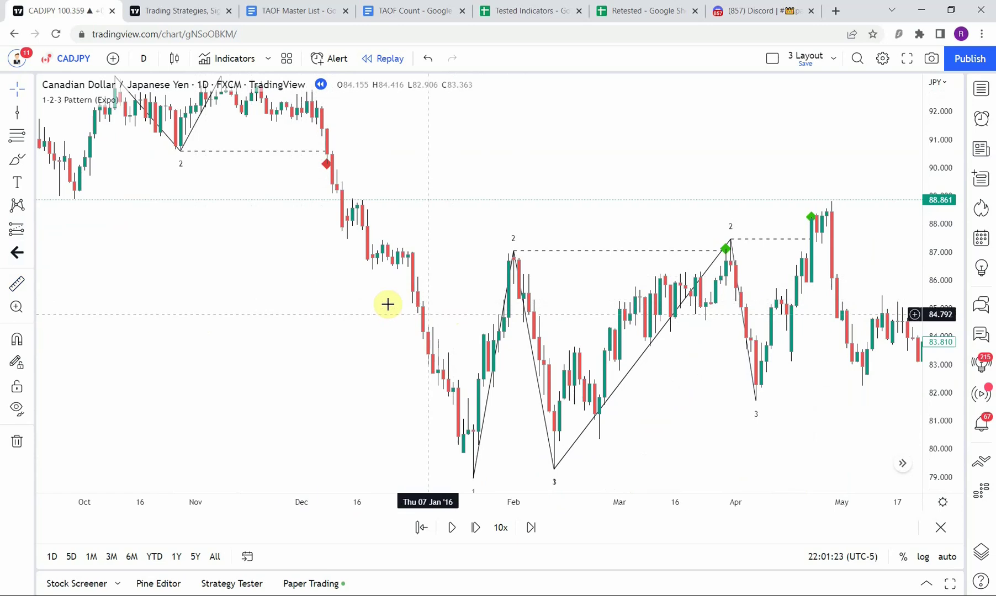
{"action": "left_click_drag", "start_coordinate": [936, 149], "coordinate": [934, 204]}
{"action": "left_click_drag", "start_coordinate": [342, 387], "coordinate": [334, 425]}
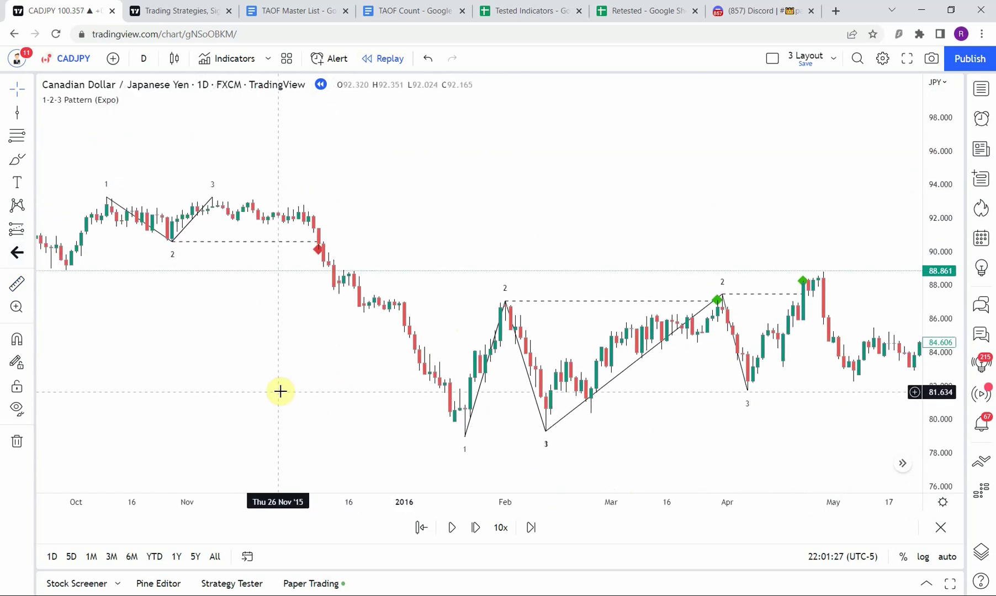